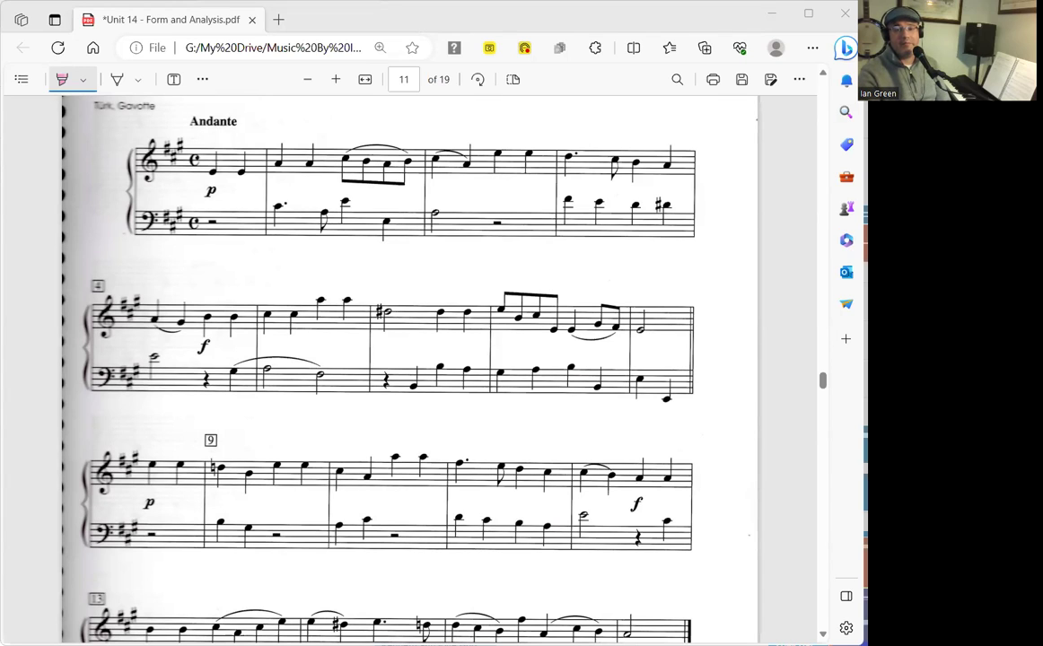
Step: Switch the pen to blue ink and handwrite section label A under the first treble clef
scroll(565, 395, "up", 1)
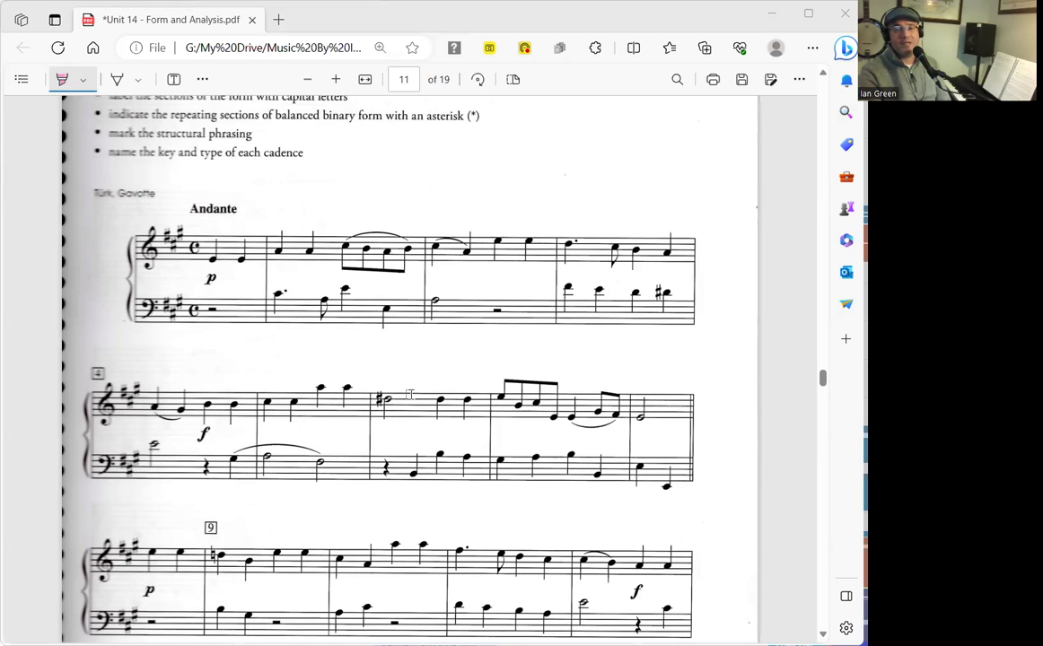
scroll(354, 379, "up", 1)
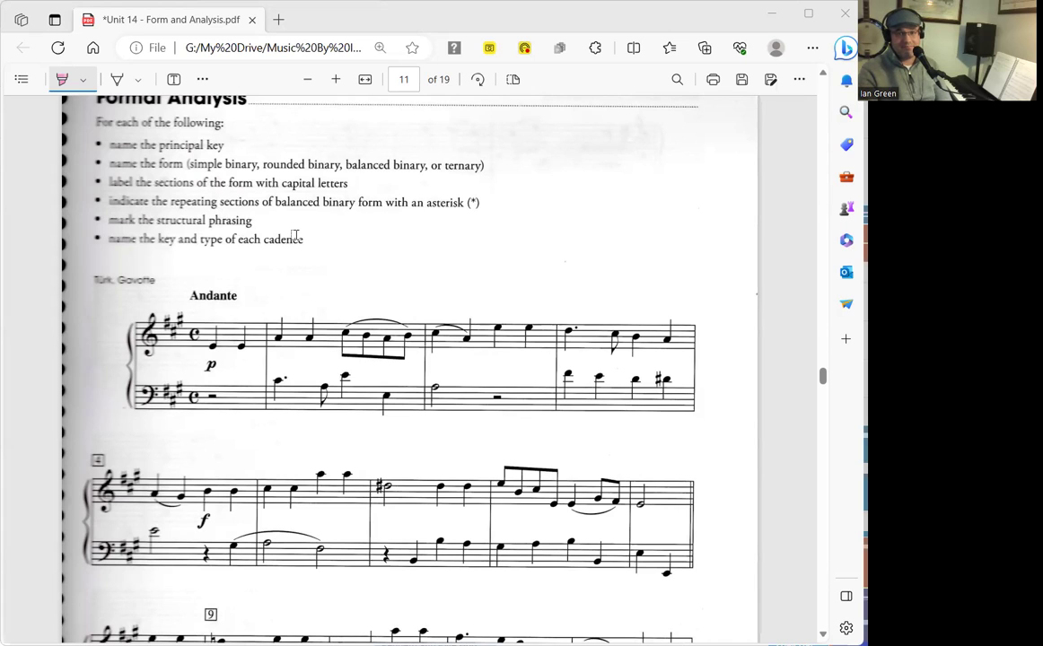
scroll(308, 236, "down", 2)
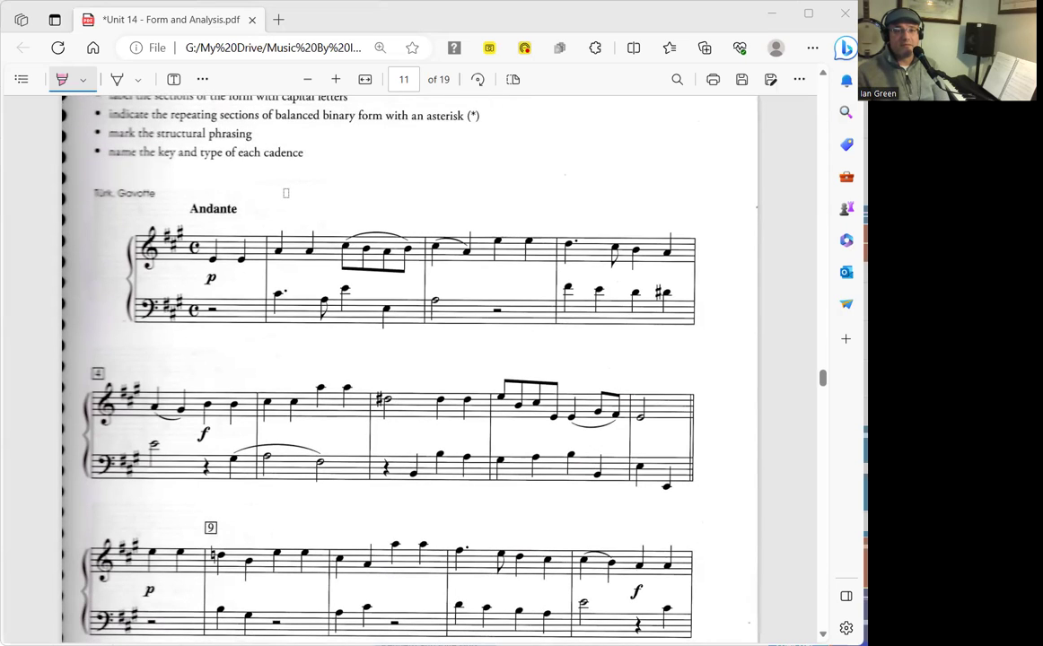
left_click(141, 80)
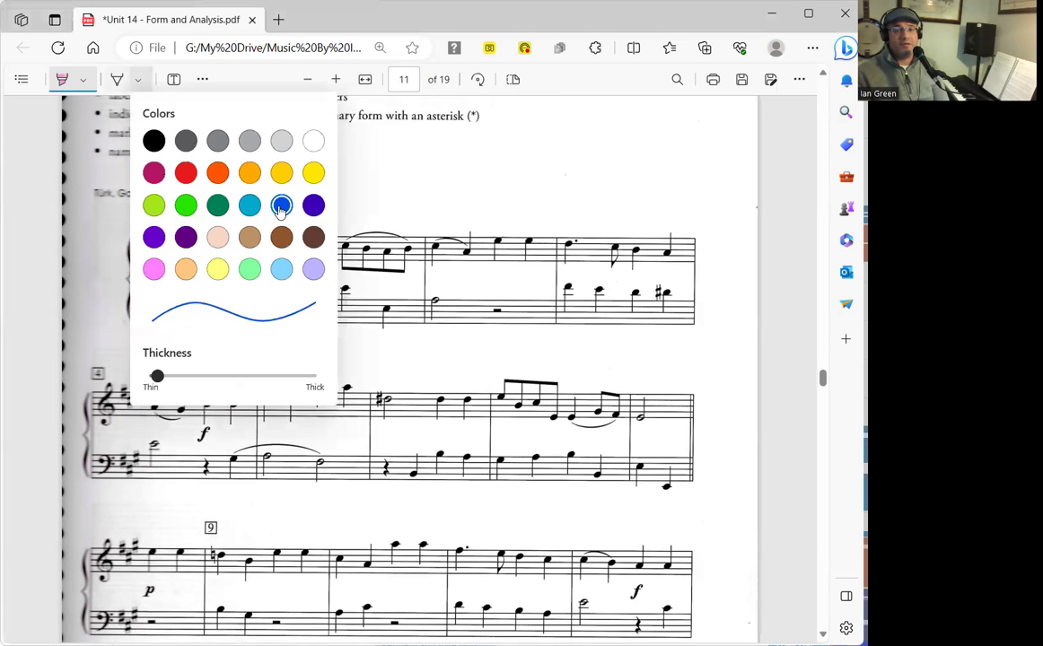
left_click(99, 279)
mouse_move(162, 289)
left_mouse_down()
mouse_move(176, 282)
mouse_move(190, 296)
mouse_move(157, 267)
left_mouse_up()
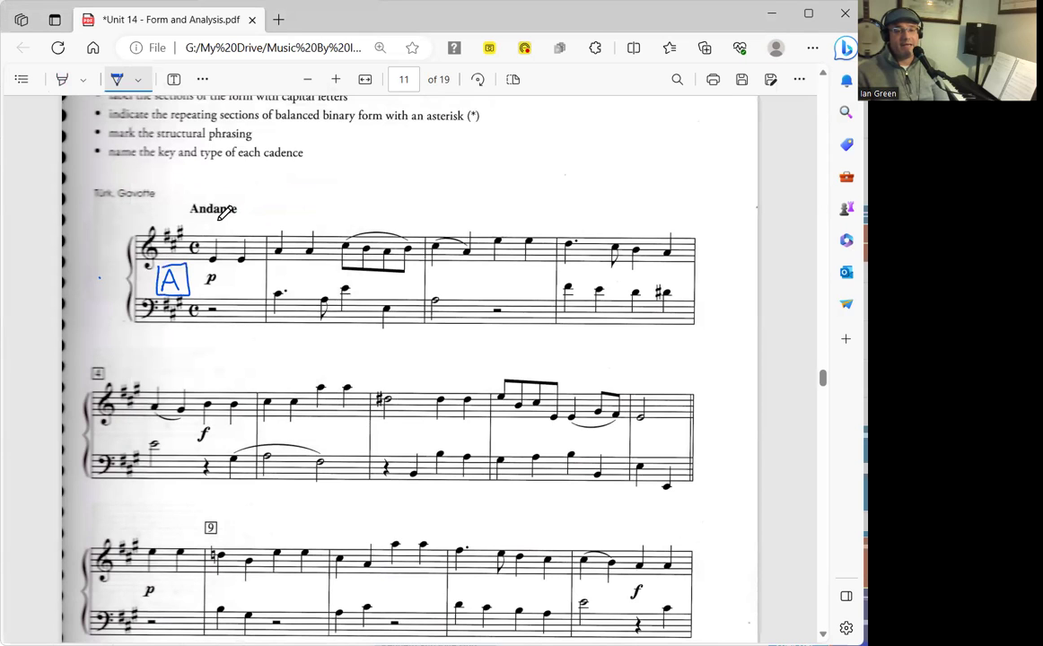
Step: Handwrite section label B beside the p marking before bar 9
scroll(298, 252, "down", 1)
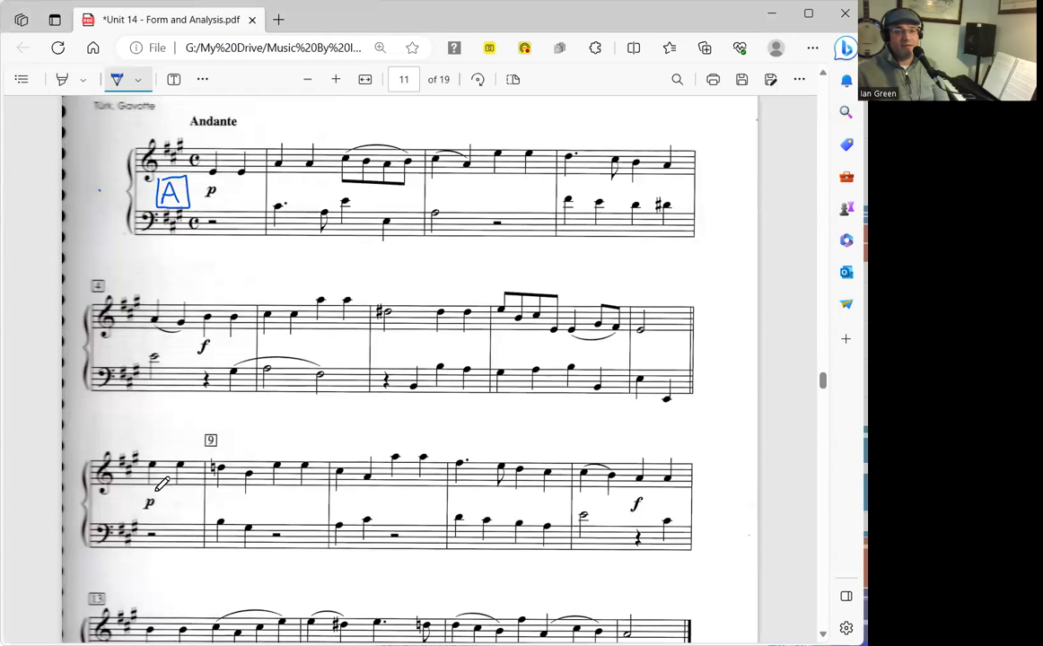
left_click_drag(166, 492, 168, 518)
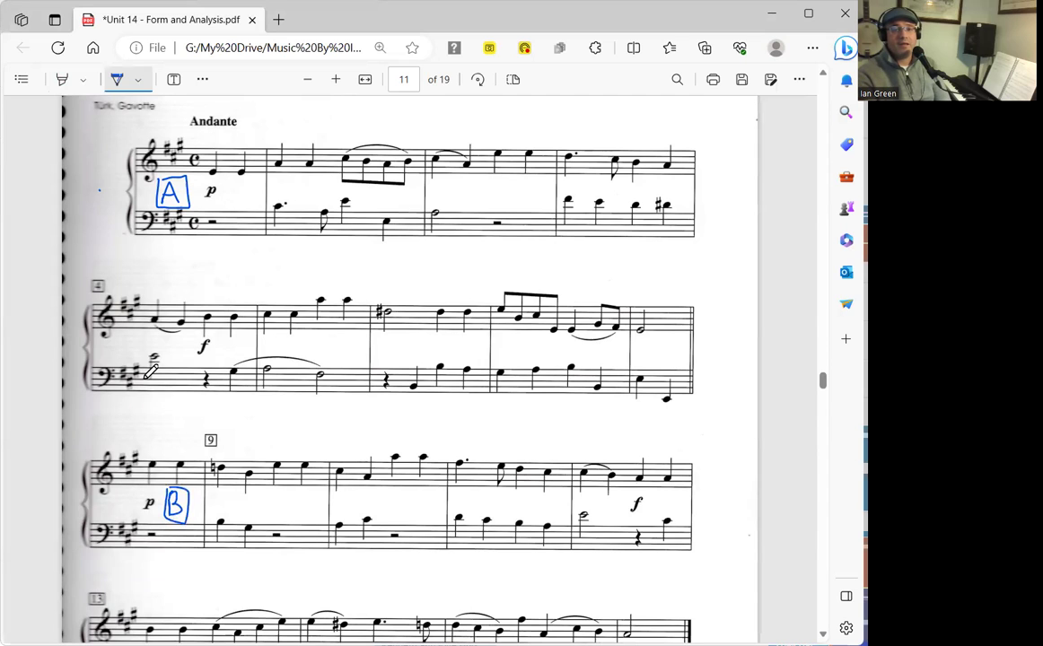
scroll(137, 341, "up", 2)
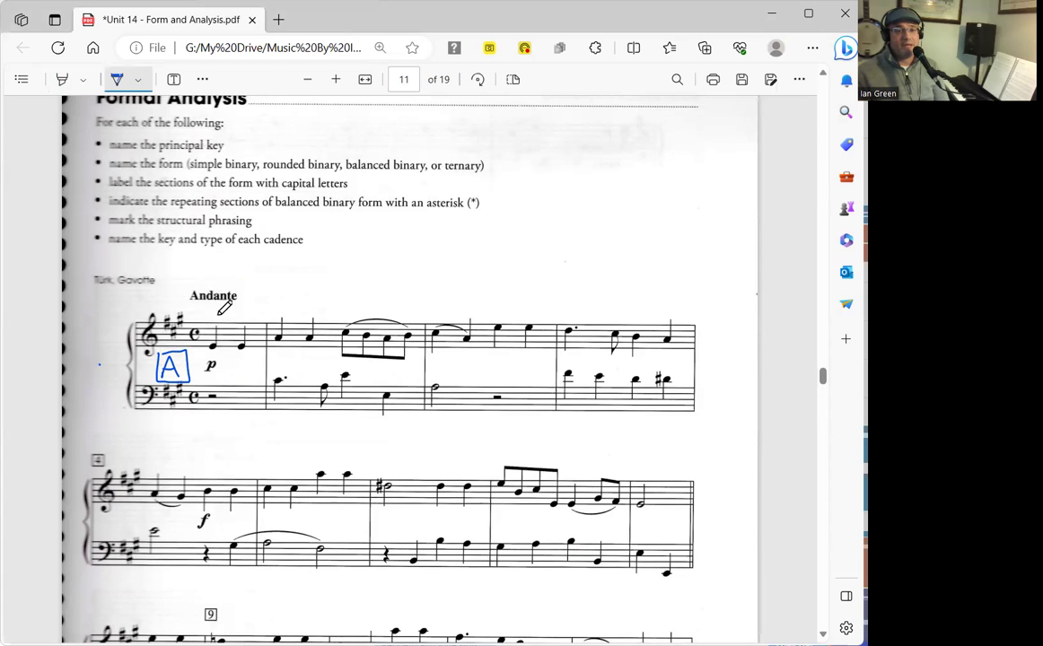
Step: Draw blue phrase arcs over the opening system and the second system
mouse_move(212, 323)
left_mouse_down()
mouse_move(322, 297)
mouse_move(434, 291)
mouse_move(706, 306)
left_mouse_up()
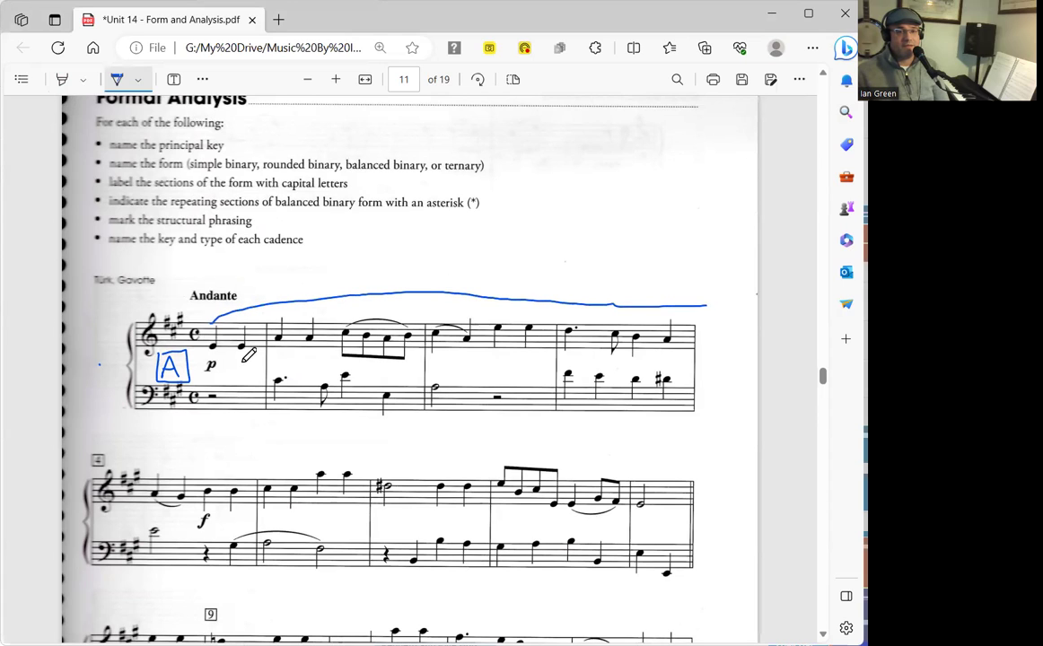
mouse_move(149, 455)
left_mouse_down()
mouse_move(194, 462)
mouse_move(186, 485)
left_mouse_up()
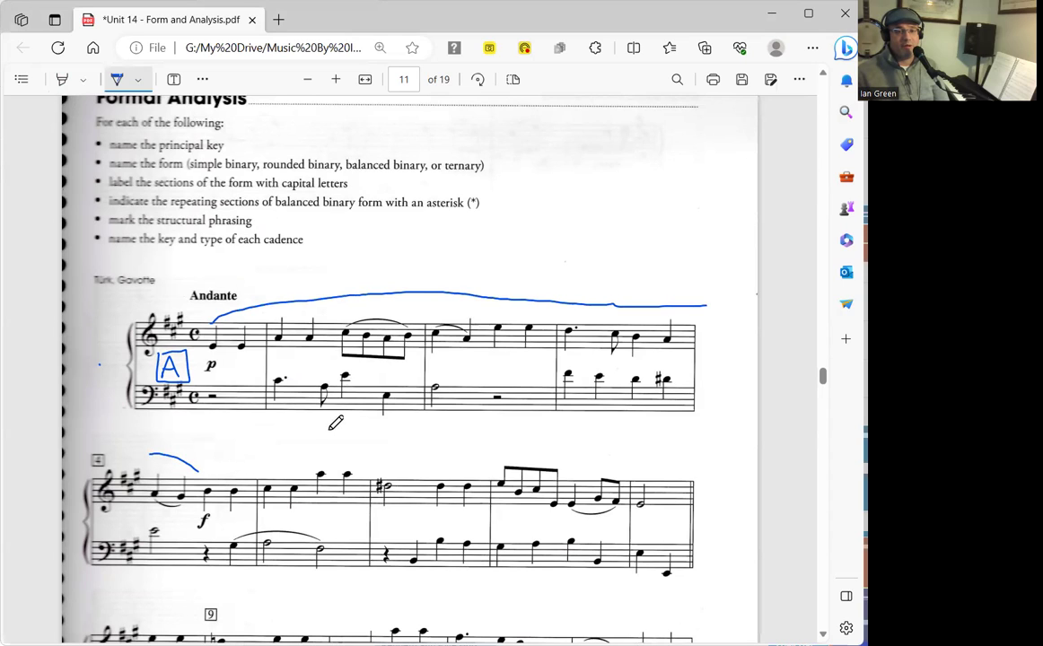
mouse_move(205, 478)
left_mouse_down()
mouse_move(260, 461)
mouse_move(476, 456)
mouse_move(633, 461)
mouse_move(666, 479)
left_mouse_up()
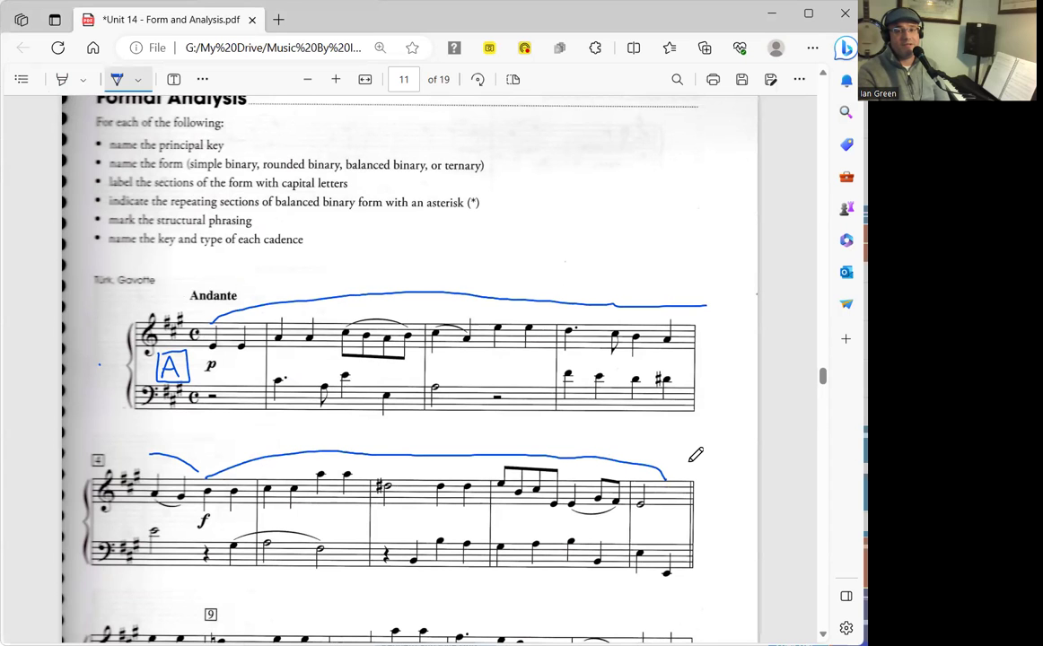
Step: Draw phrase arcs over the system from bar 9, its last bar, and the final system
scroll(694, 454, "down", 3)
scroll(697, 455, "down", 3)
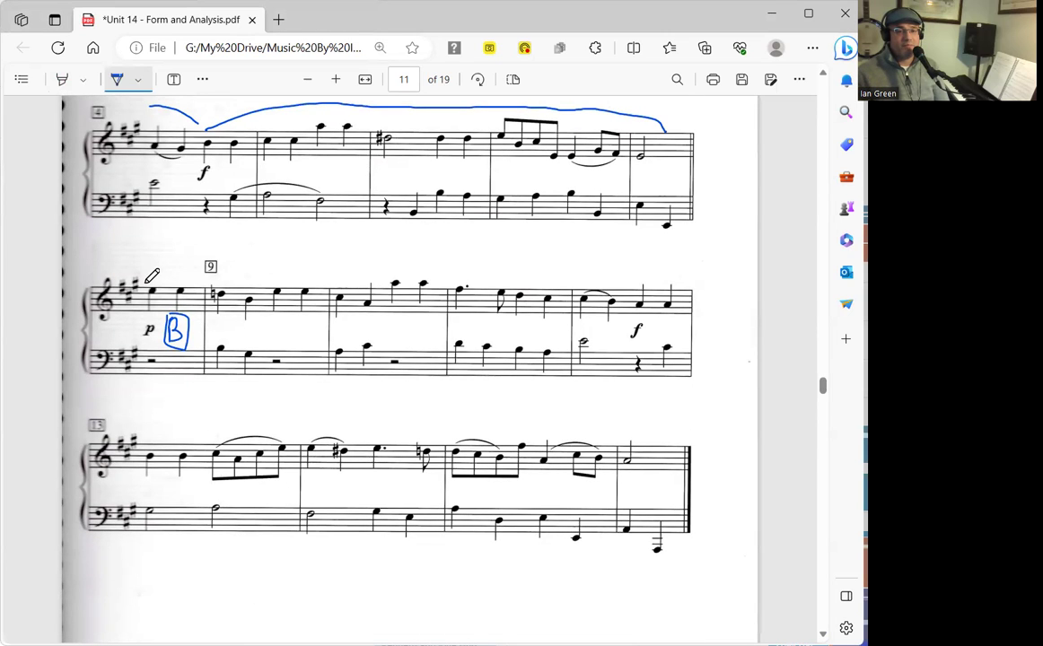
mouse_move(142, 284)
left_mouse_down()
mouse_move(307, 254)
mouse_move(482, 248)
mouse_move(634, 289)
left_mouse_up()
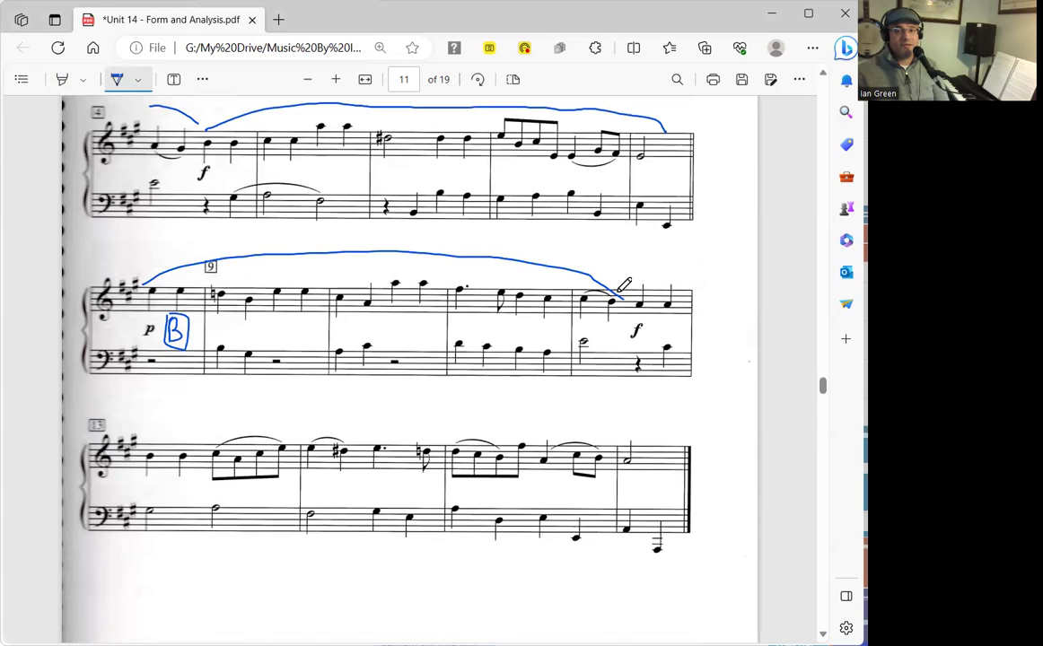
left_click_drag(632, 289, 697, 269)
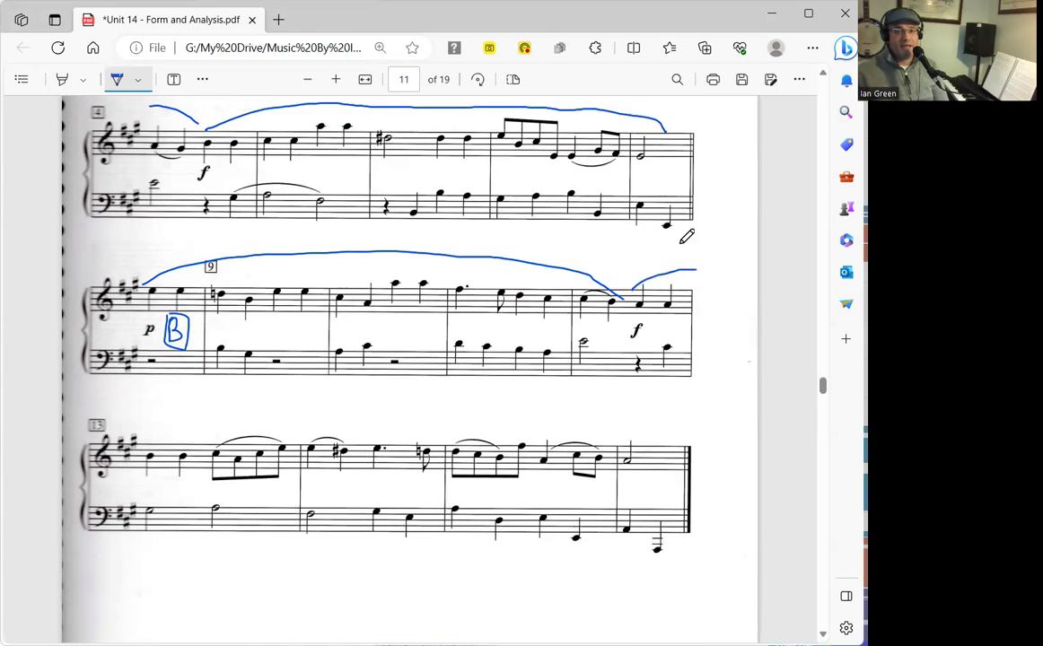
mouse_move(146, 405)
left_mouse_down()
mouse_move(585, 409)
mouse_move(647, 438)
left_mouse_up()
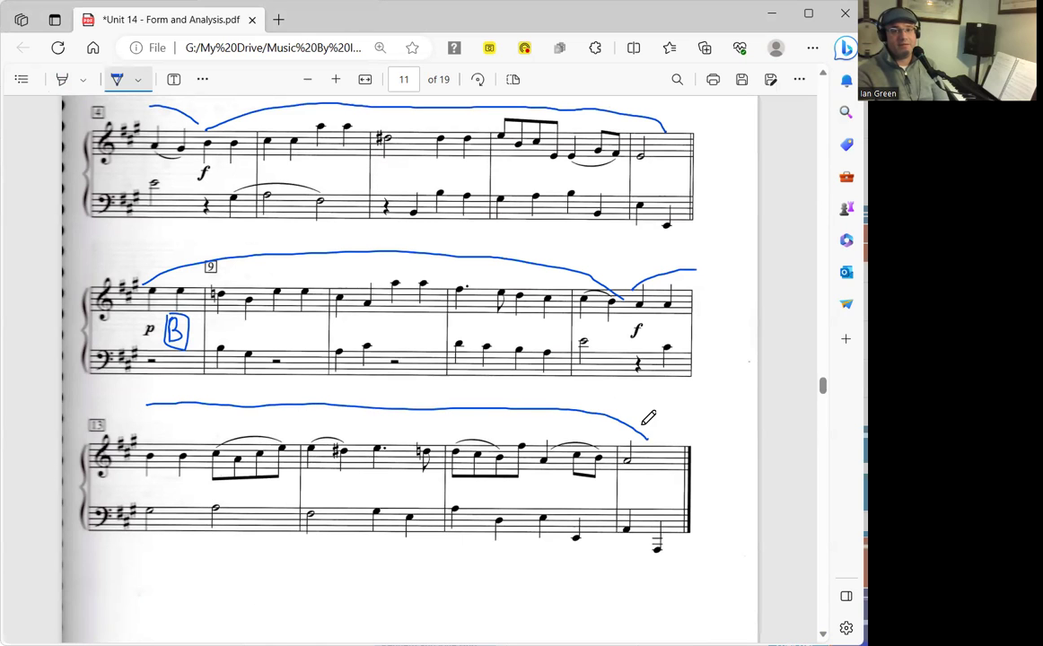
scroll(641, 434, "up", 3)
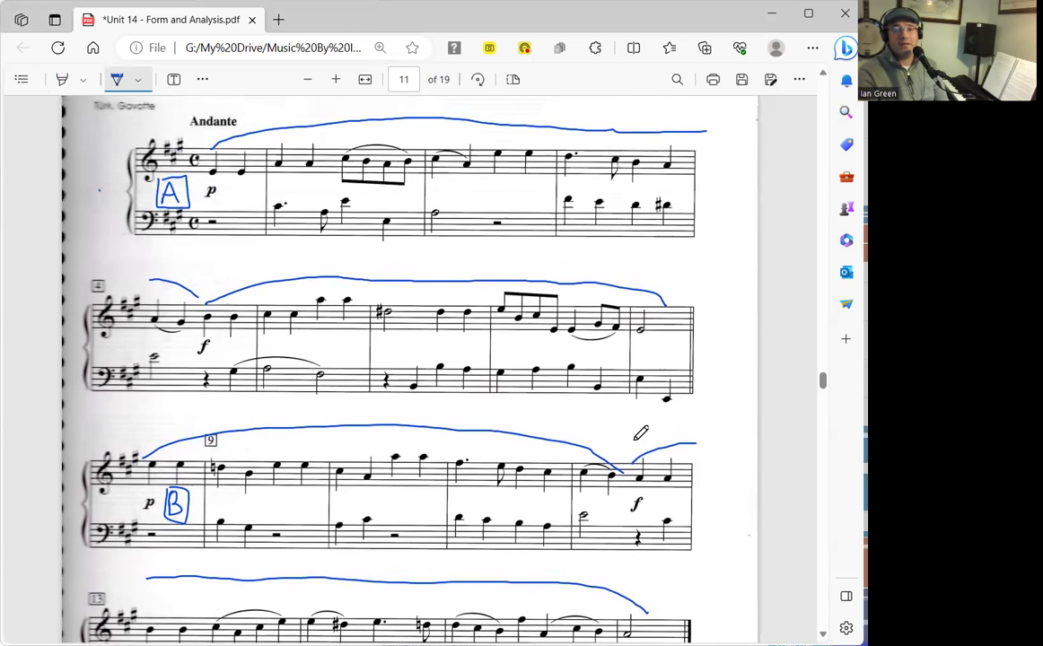
scroll(641, 433, "down", 2)
scroll(642, 433, "down", 2)
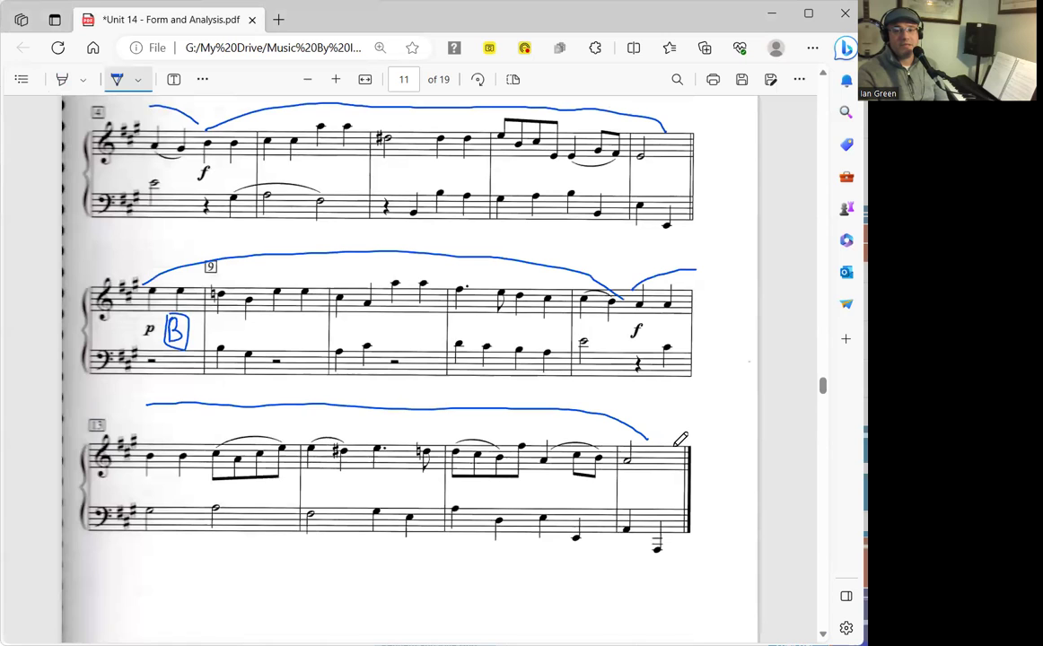
scroll(680, 439, "up", 3)
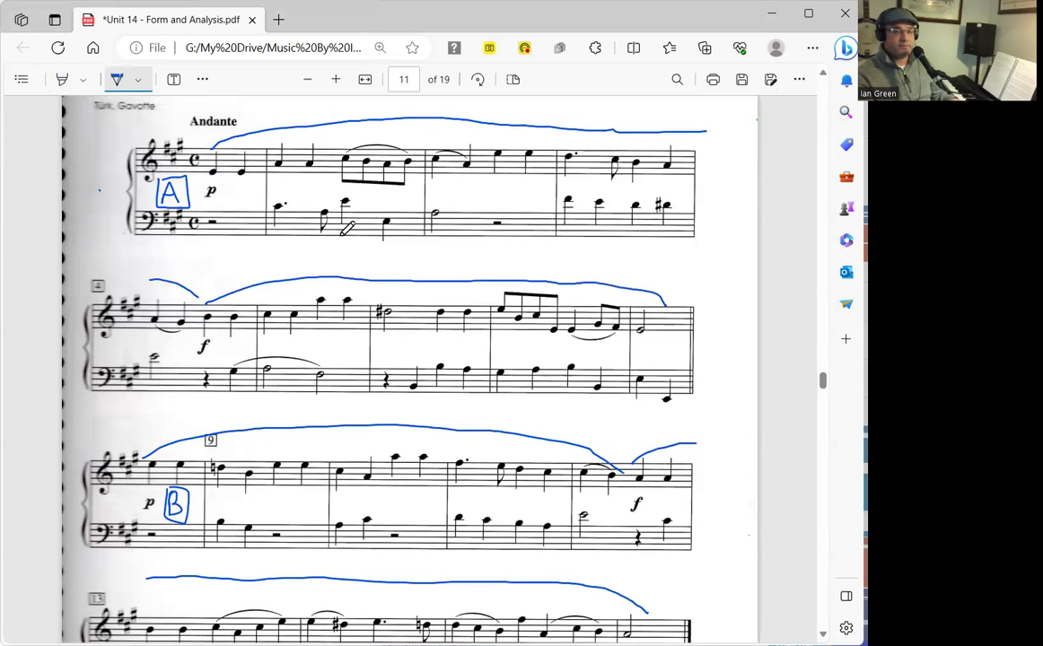
scroll(420, 352, "down", 4)
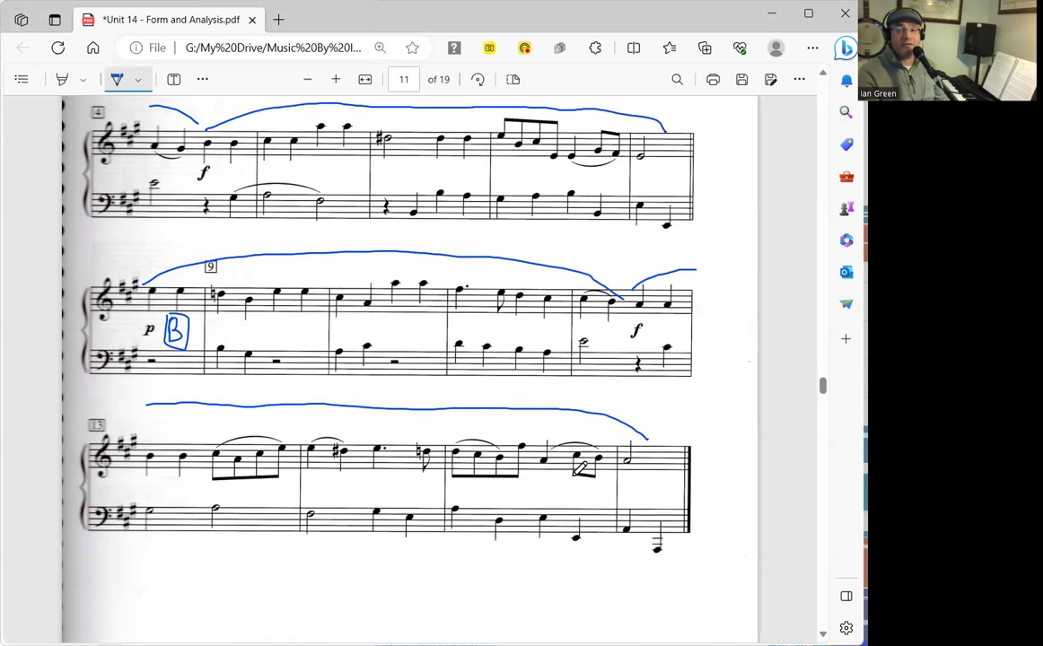
scroll(581, 462, "down", 1)
scroll(585, 454, "up", 1)
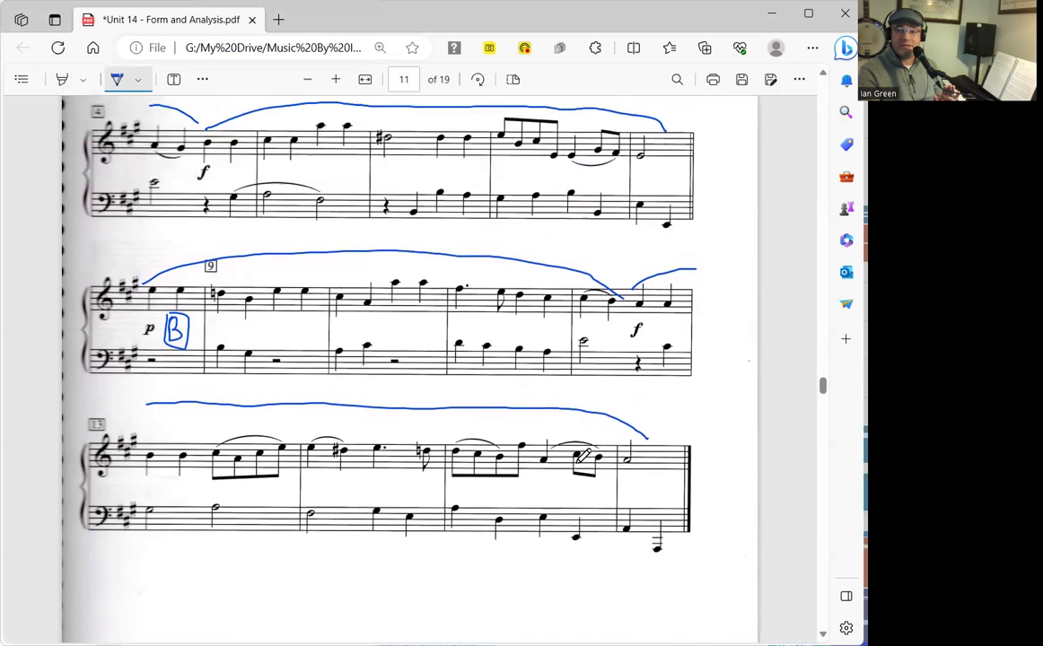
scroll(584, 456, "up", 3)
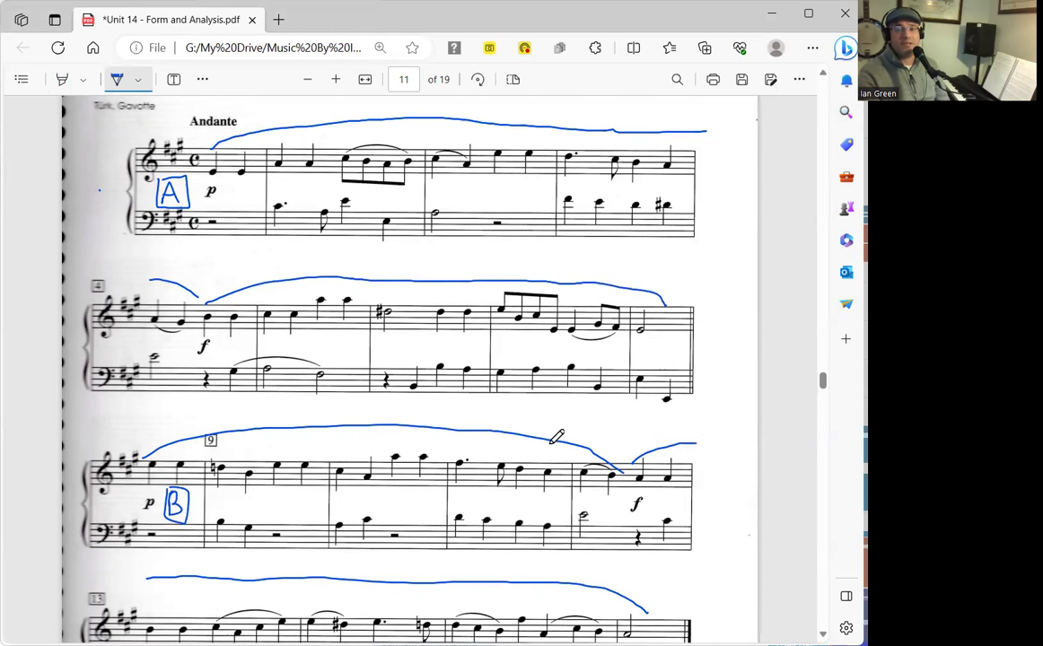
scroll(557, 437, "up", 3)
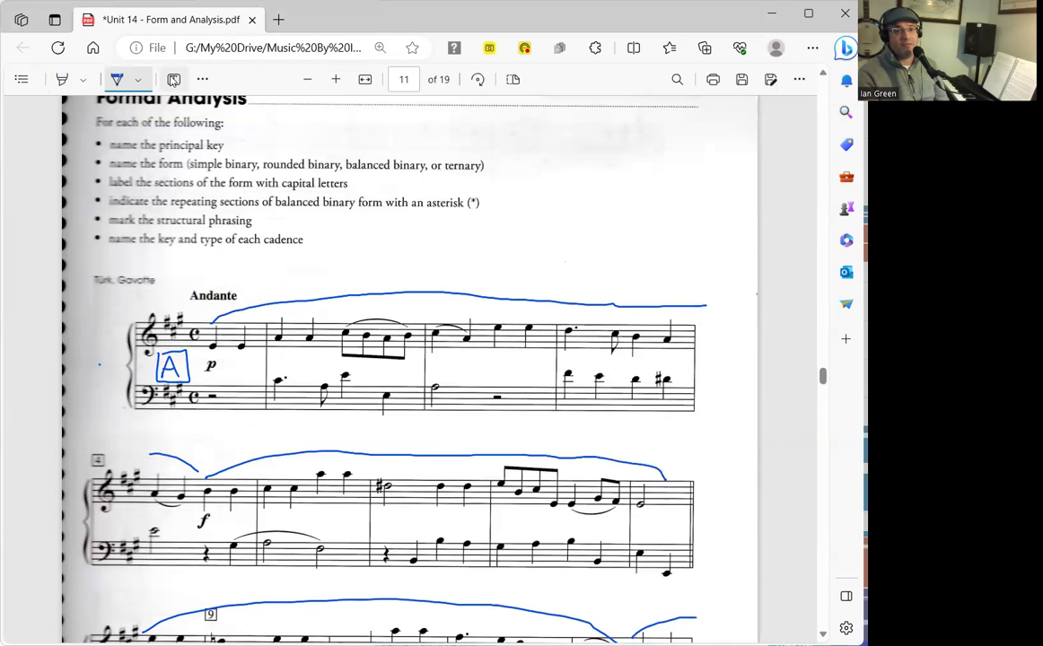
Step: Type 'Simple Binary' above the Andante marking and enlarge its font size two steps
left_click(173, 79)
left_click(307, 257)
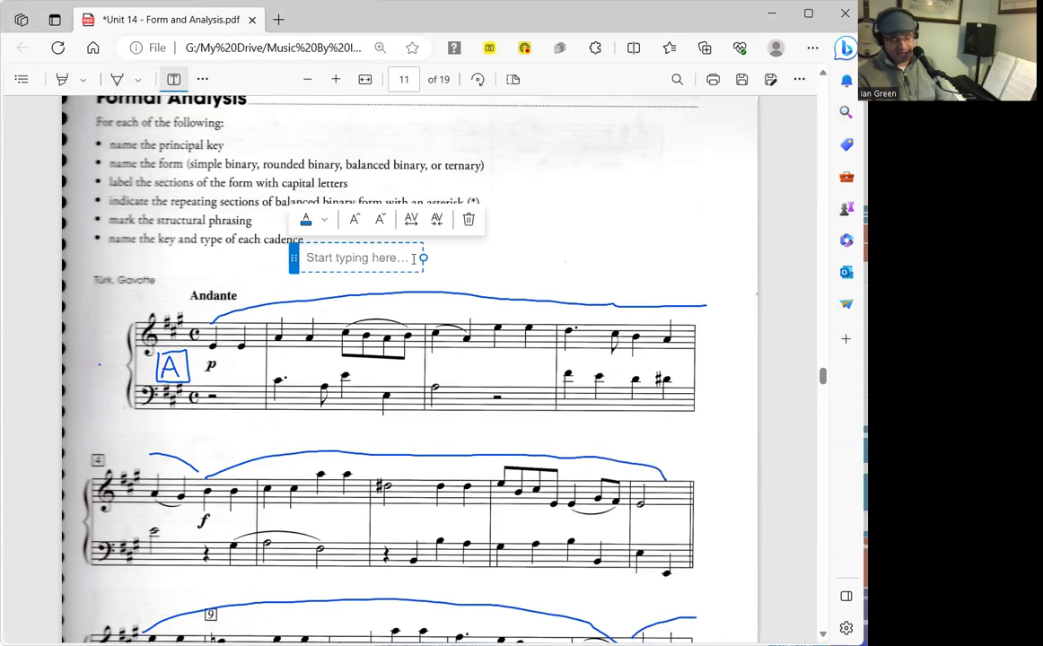
type("Simple Binary")
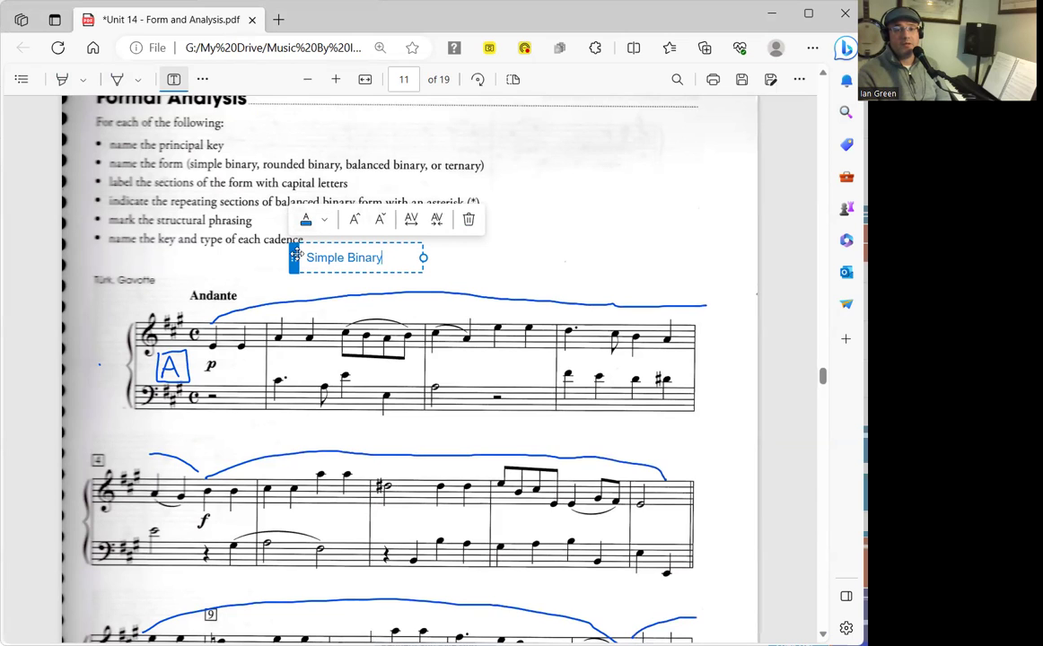
left_click(354, 219)
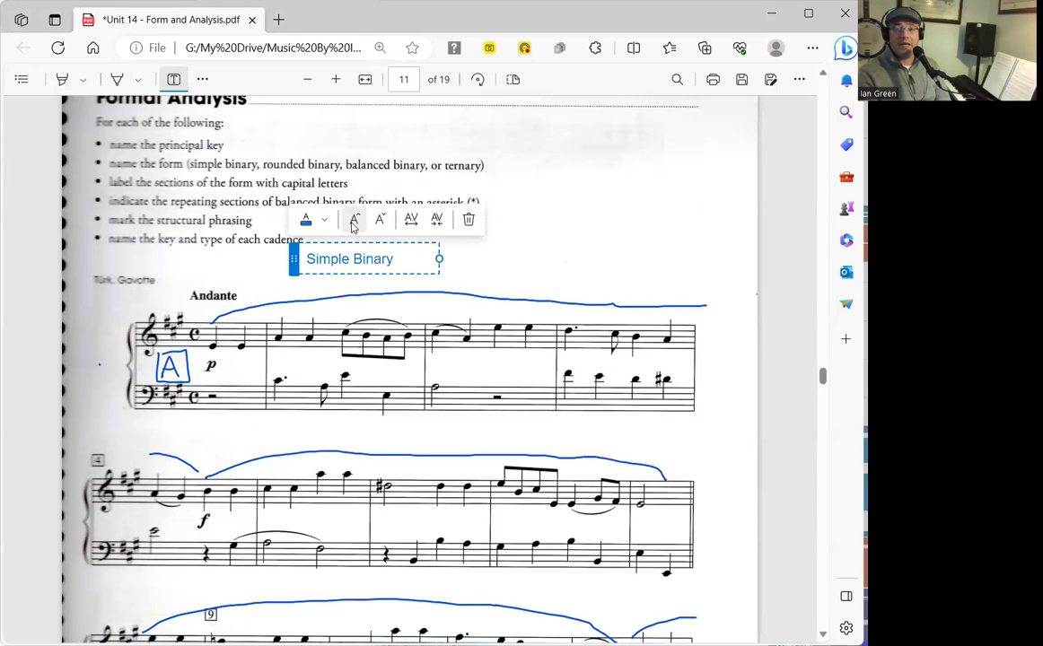
left_click(354, 219)
left_click(621, 270)
scroll(621, 270, "down", 2)
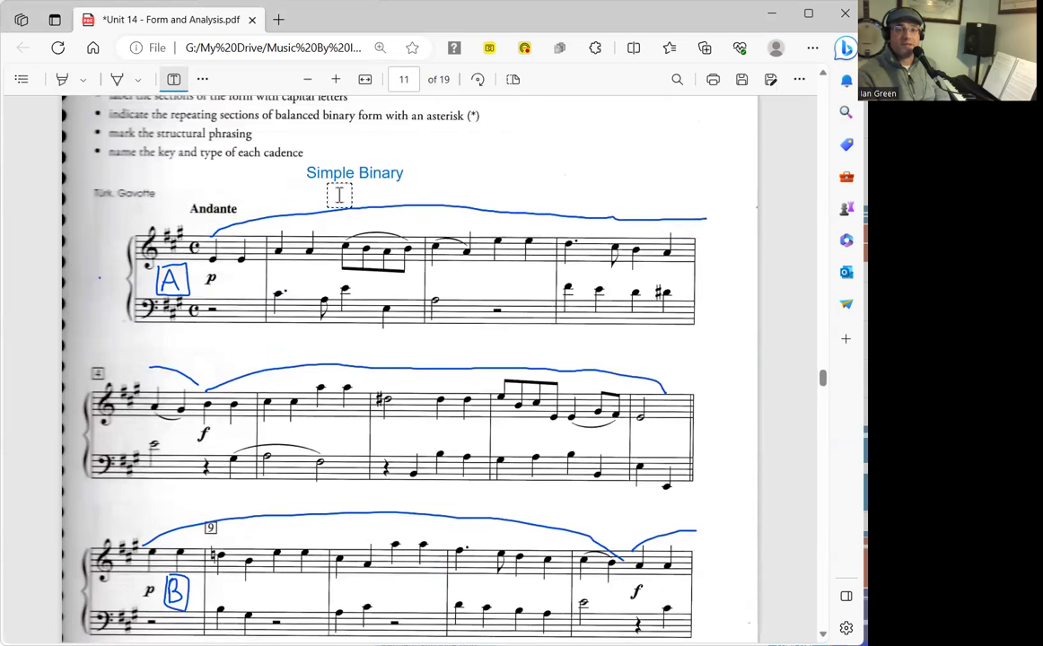
scroll(461, 295, "down", 6)
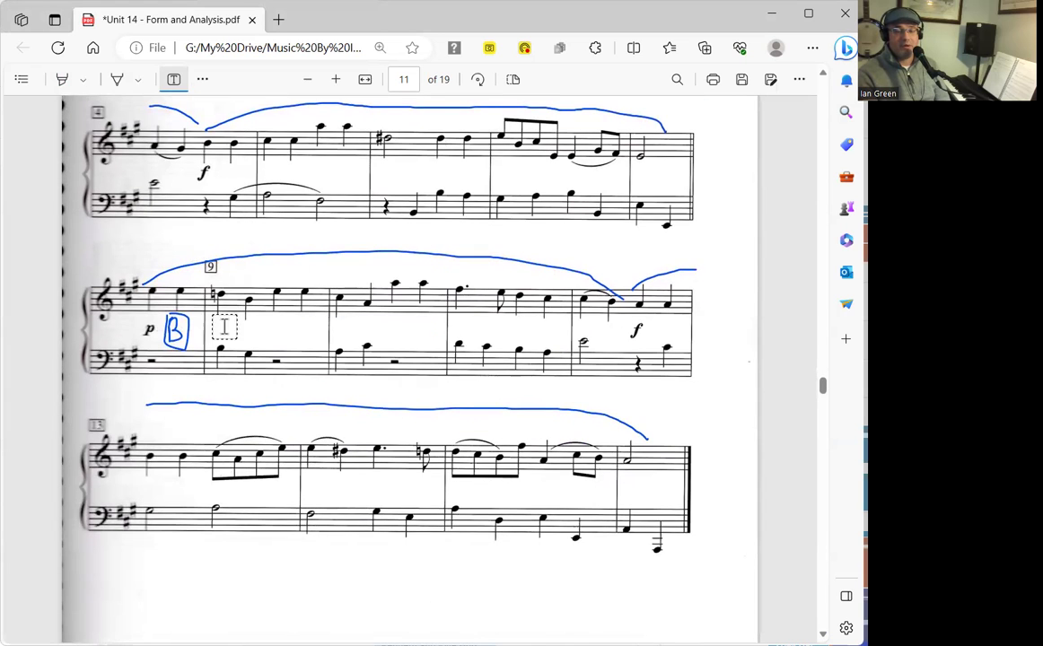
scroll(543, 333, "up", 6)
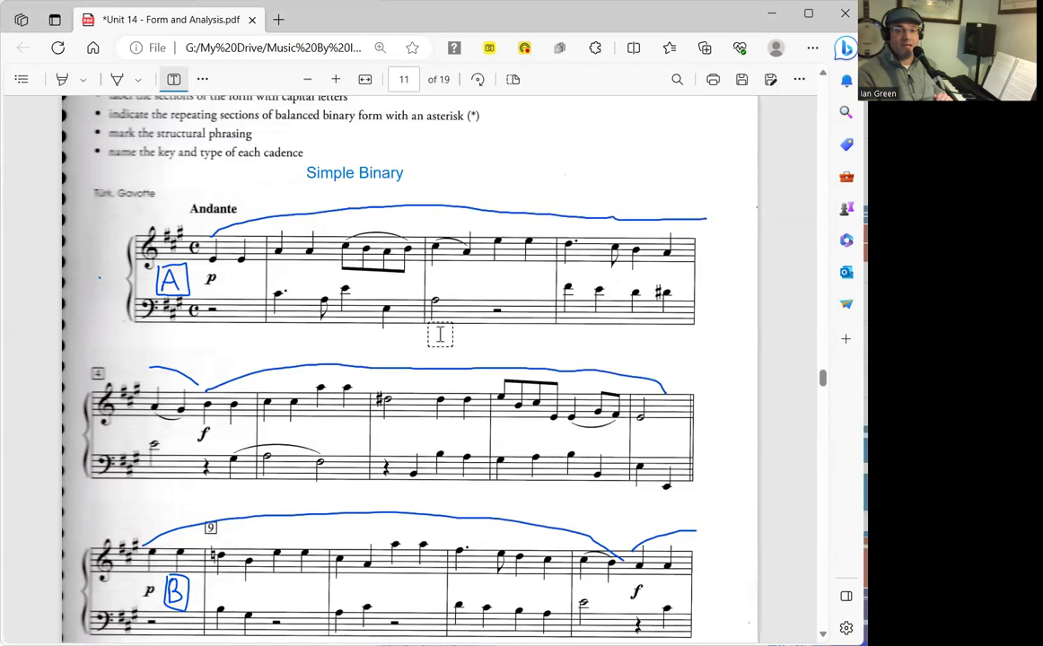
scroll(436, 447, "down", 2)
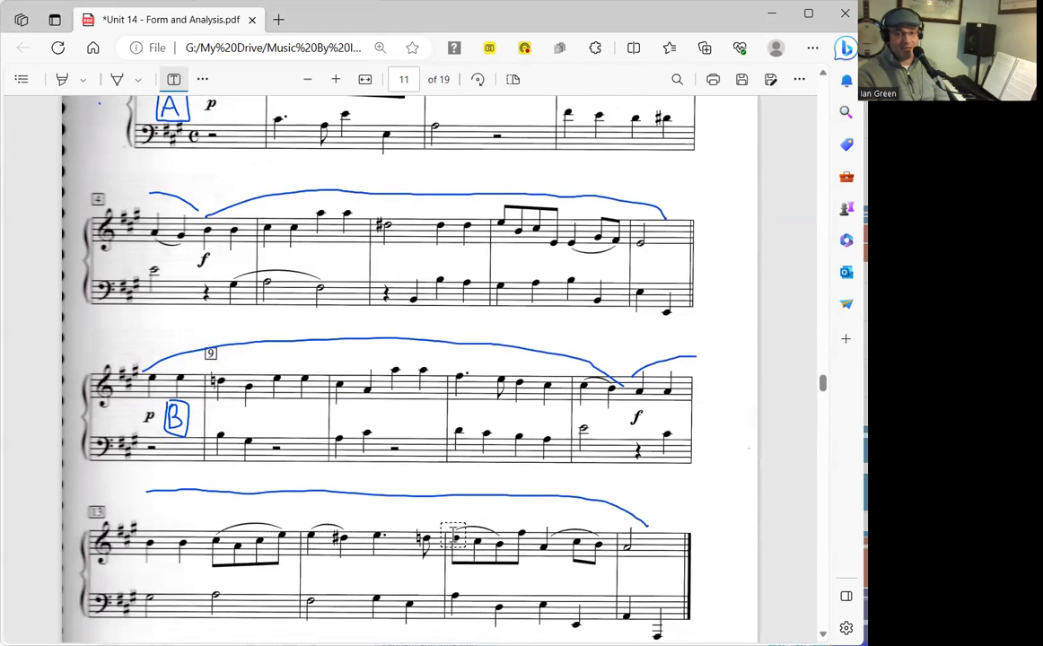
Step: Handwrite 'A Major V6/5/V' after the first system and 'V4-3' under the second system's bass
scroll(438, 484, "up", 2)
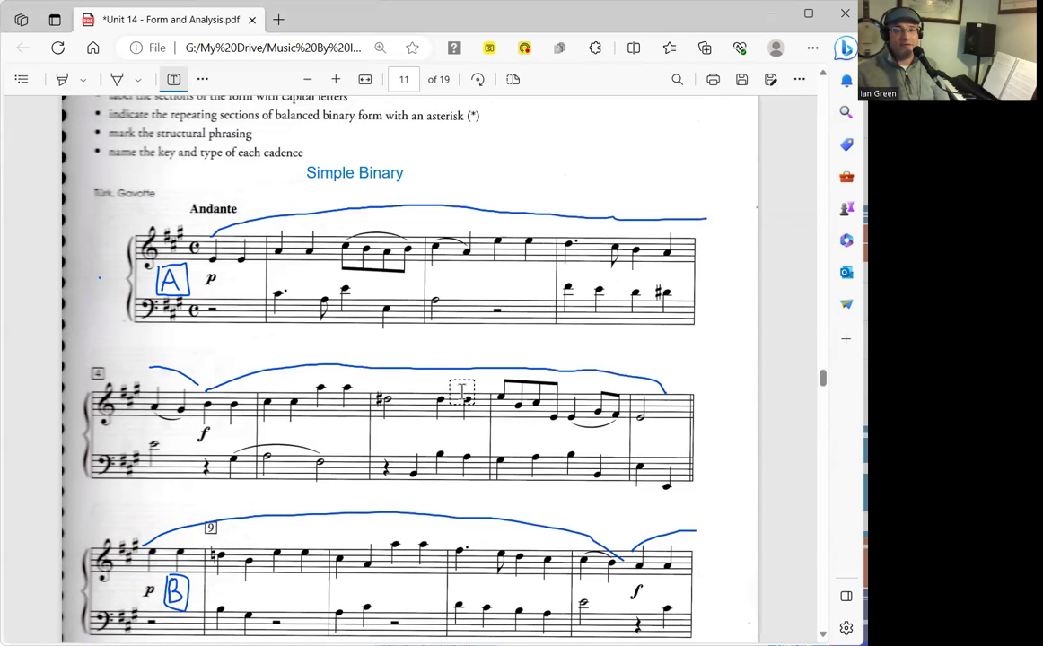
left_click(117, 79)
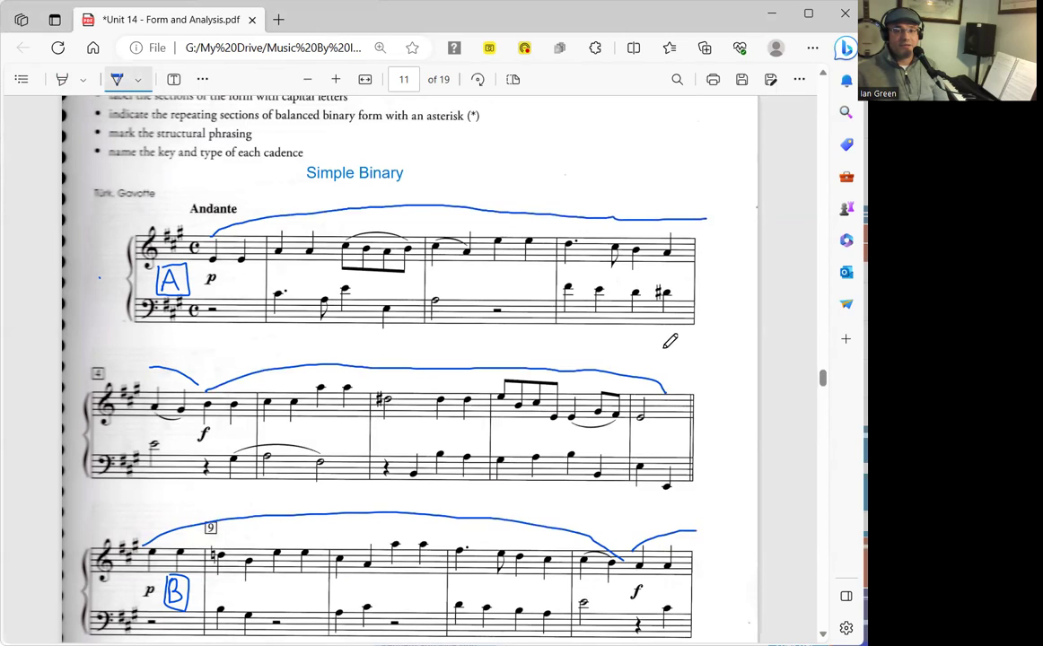
left_click_drag(660, 339, 669, 337)
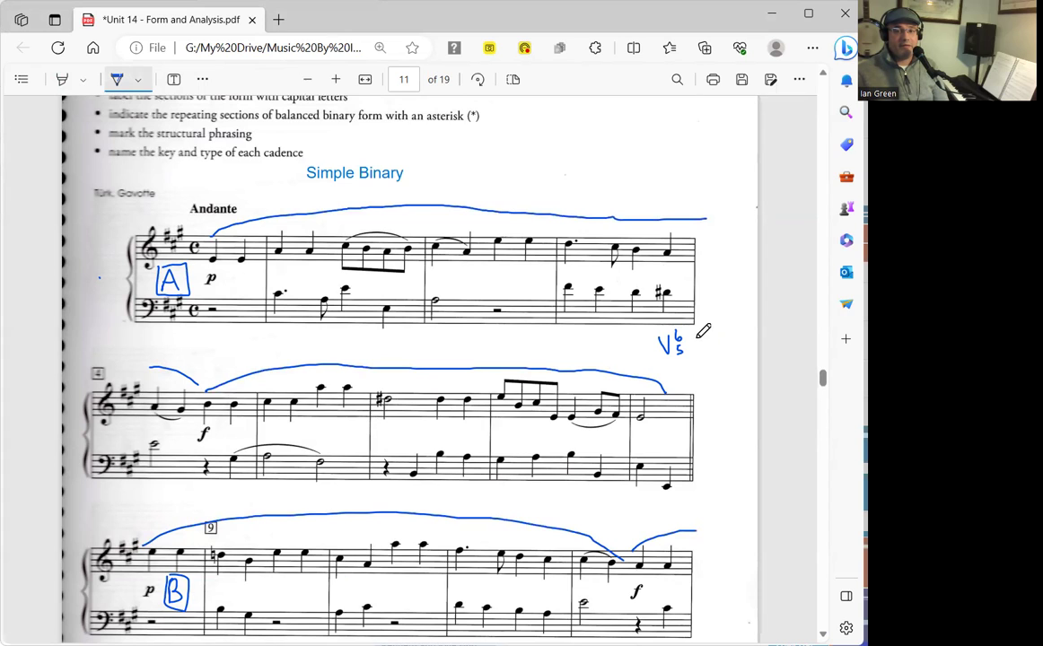
mouse_move(700, 337)
left_mouse_down()
mouse_move(687, 358)
mouse_move(705, 352)
left_mouse_up()
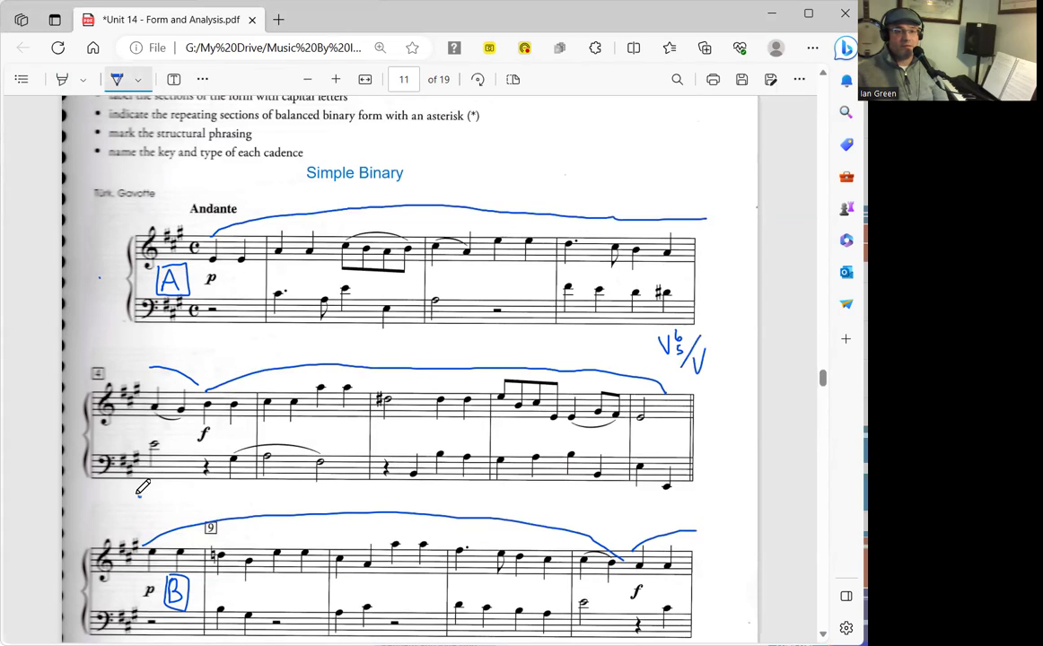
left_click_drag(138, 493, 164, 488)
left_click_drag(164, 483, 165, 492)
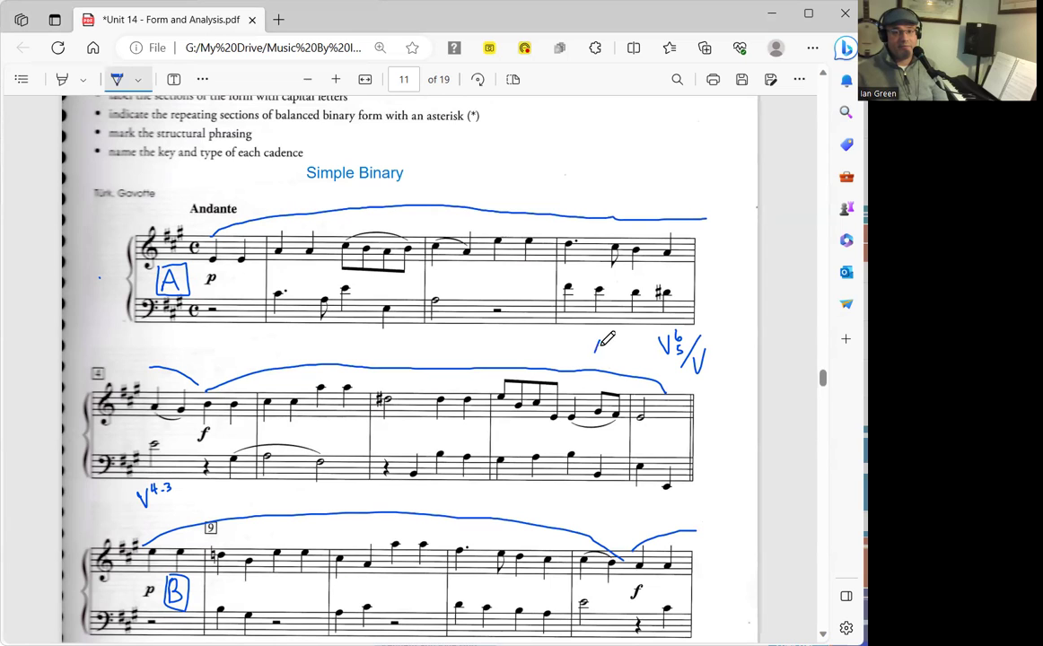
mouse_move(599, 339)
left_mouse_down()
mouse_move(605, 352)
mouse_move(633, 352)
mouse_move(634, 364)
mouse_move(631, 352)
mouse_move(648, 346)
left_mouse_up()
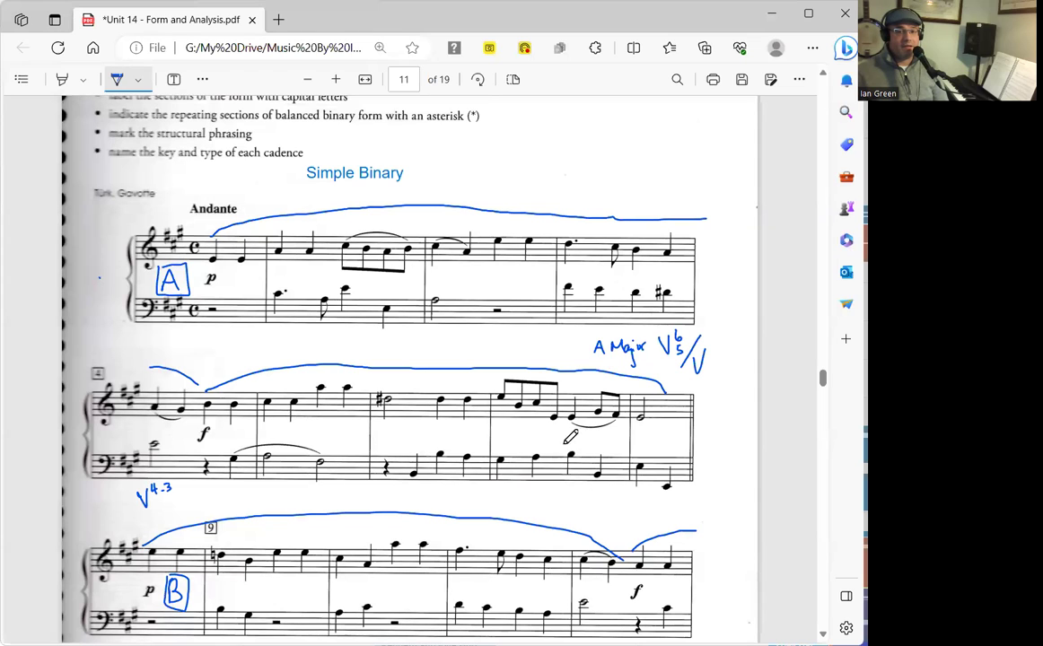
Step: Handwrite 'E Maj V 6/4 5/3 I' under the end of the second system
left_click_drag(564, 496, 576, 495)
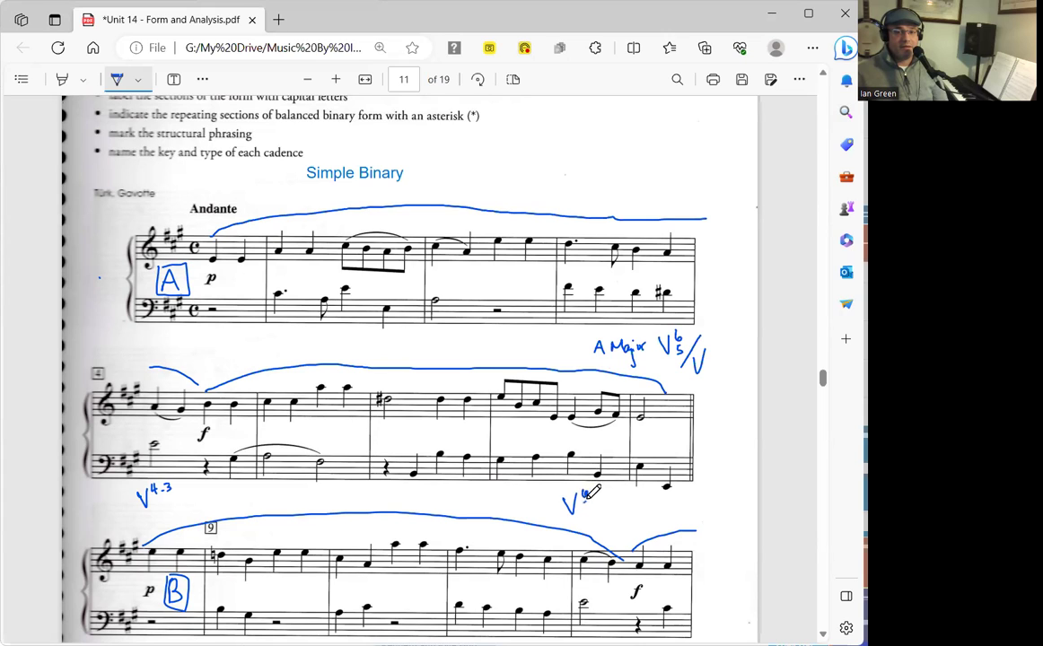
mouse_move(583, 499)
left_mouse_down()
mouse_move(605, 516)
mouse_move(636, 517)
left_mouse_up()
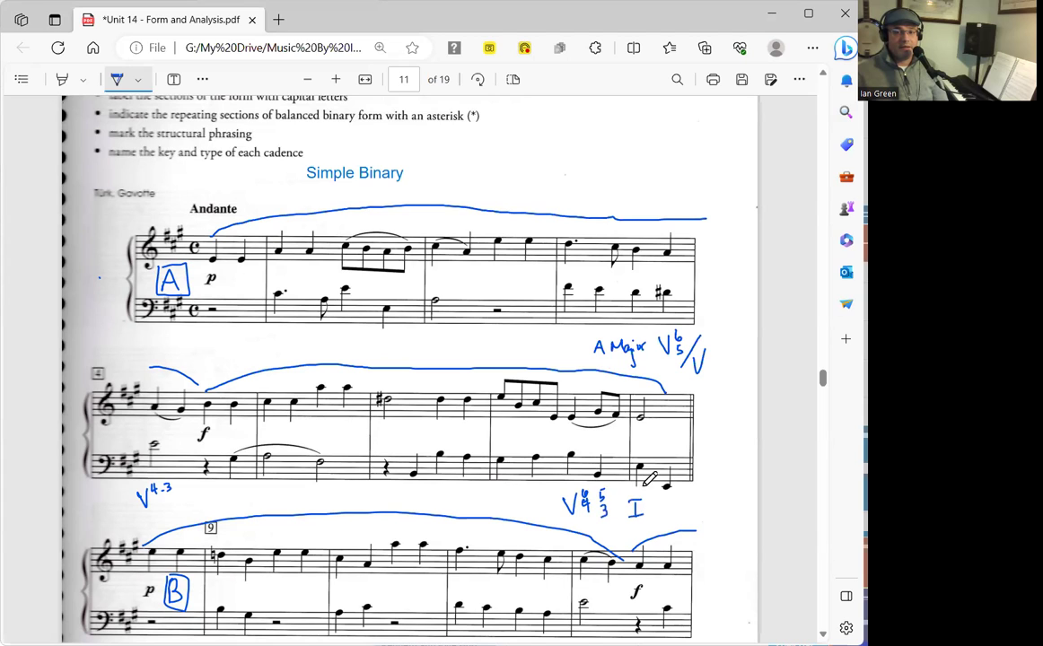
mouse_move(511, 494)
left_mouse_down()
mouse_move(544, 502)
mouse_move(555, 491)
left_mouse_up()
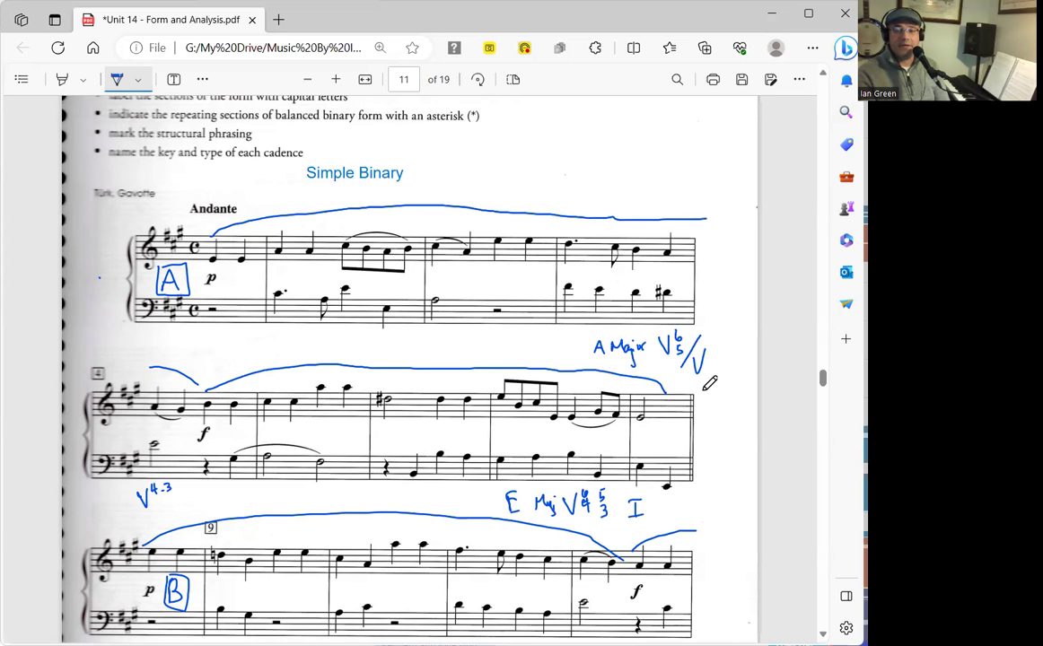
Step: Handwrite 'A Major I V' above the final system
scroll(709, 384, "down", 5)
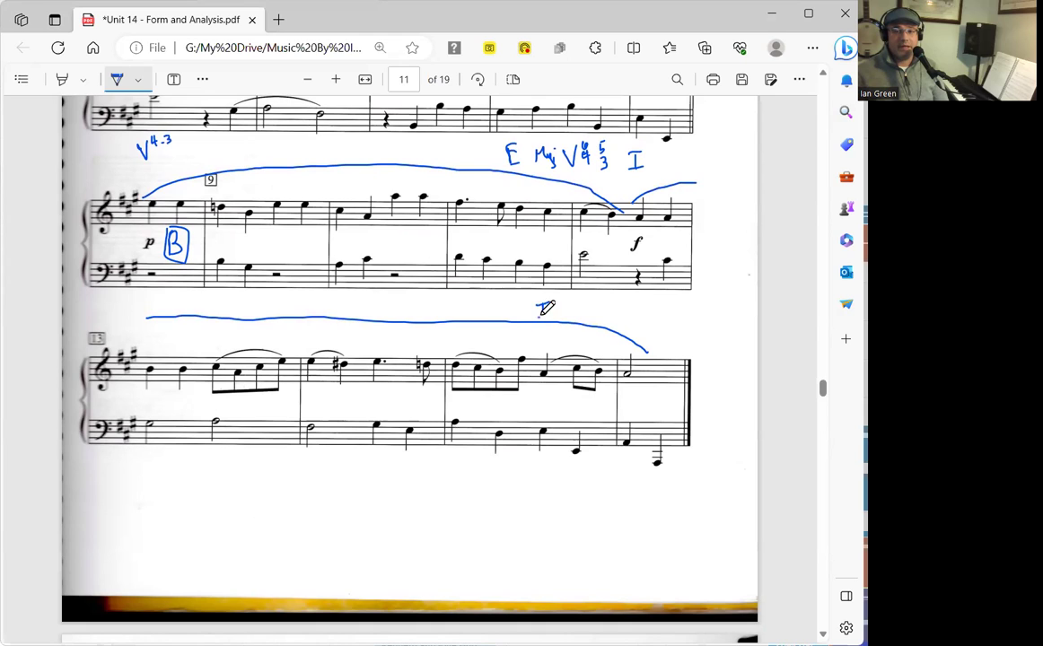
mouse_move(544, 303)
left_mouse_down()
mouse_move(544, 316)
mouse_move(592, 304)
left_mouse_up()
left_click_drag(489, 305, 531, 299)
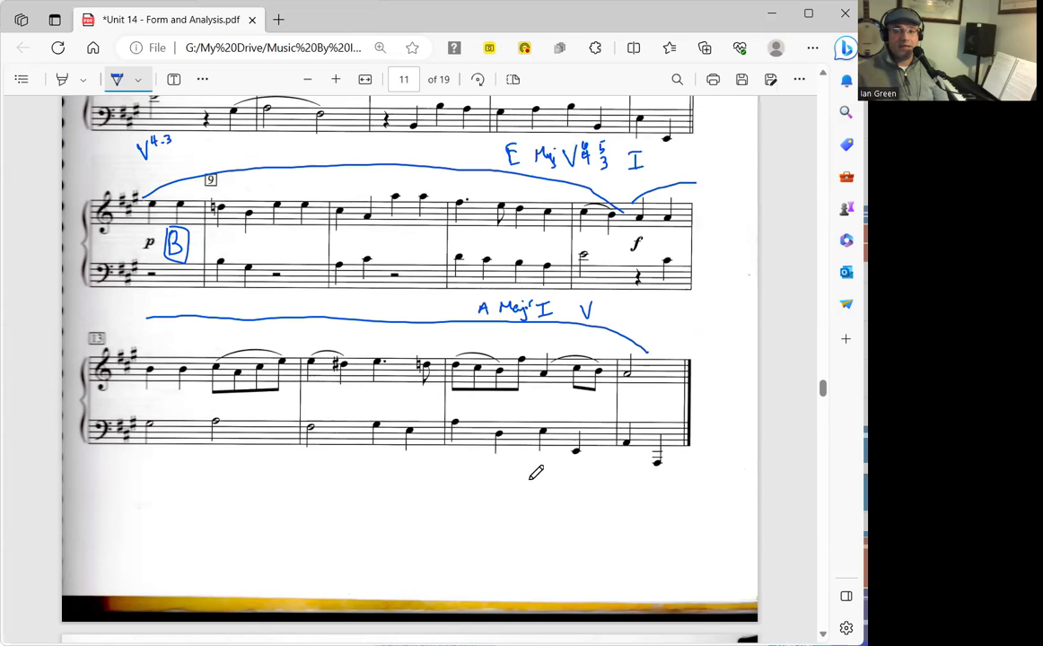
Step: Handwrite 'A Major V 6/4 5/3 I' beneath the final system
mouse_move(530, 475)
left_mouse_down()
mouse_move(558, 487)
mouse_move(576, 479)
mouse_move(576, 490)
left_mouse_up()
mouse_move(628, 469)
left_mouse_down()
mouse_move(629, 488)
mouse_move(637, 469)
left_mouse_up()
left_click_drag(618, 488, 639, 488)
mouse_move(459, 499)
left_mouse_down()
mouse_move(466, 479)
mouse_move(507, 492)
mouse_move(518, 483)
left_mouse_up()
scroll(583, 424, "up", 1)
scroll(584, 423, "up", 3)
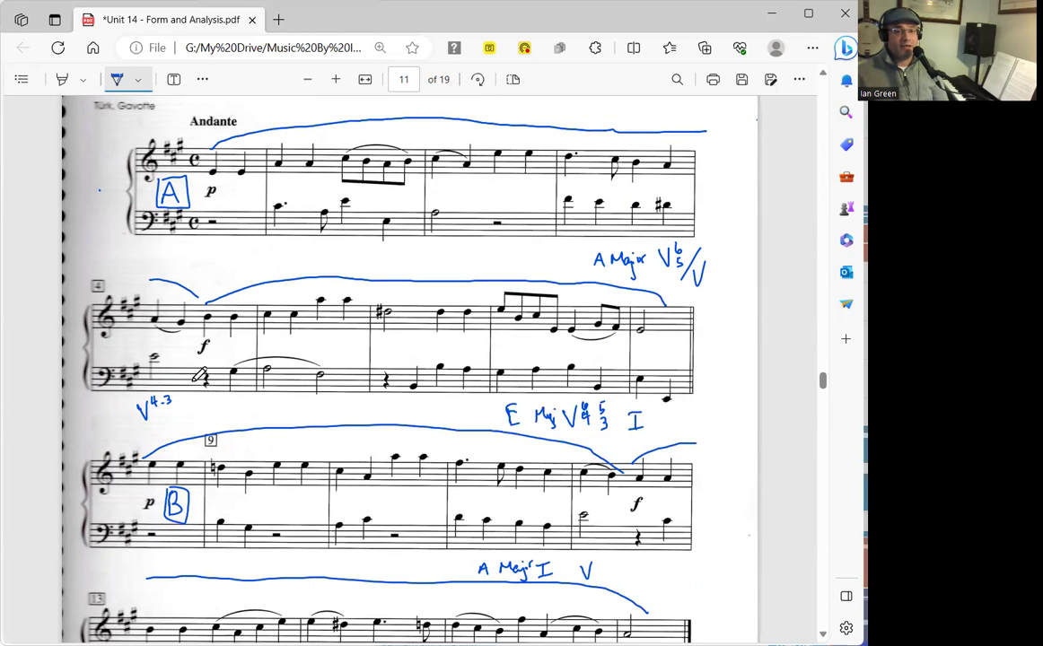
Step: Write 'half' at the first system's end, erasing the botched strokes and redoing them
mouse_move(648, 178)
left_mouse_down()
mouse_move(648, 207)
mouse_move(685, 184)
left_mouse_up()
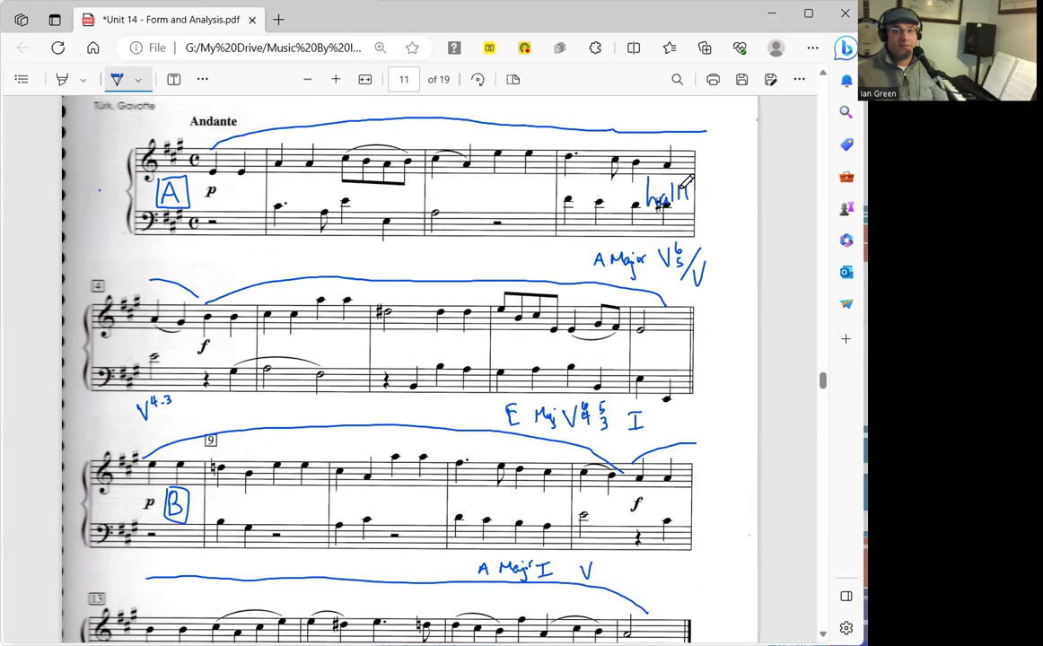
left_click(202, 79)
left_click(233, 107)
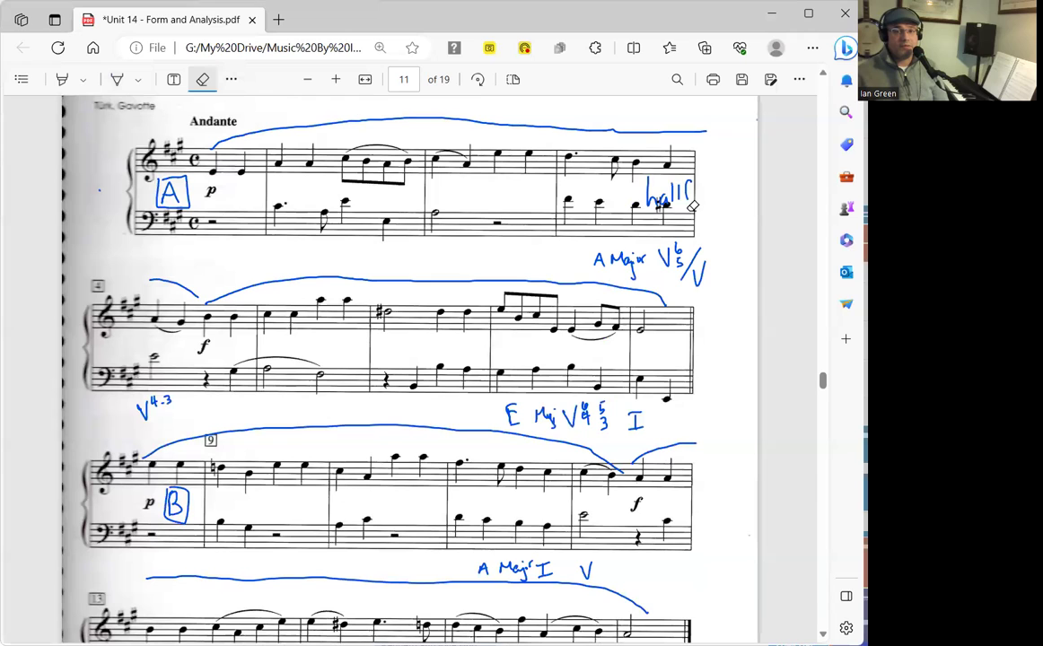
left_click(678, 191)
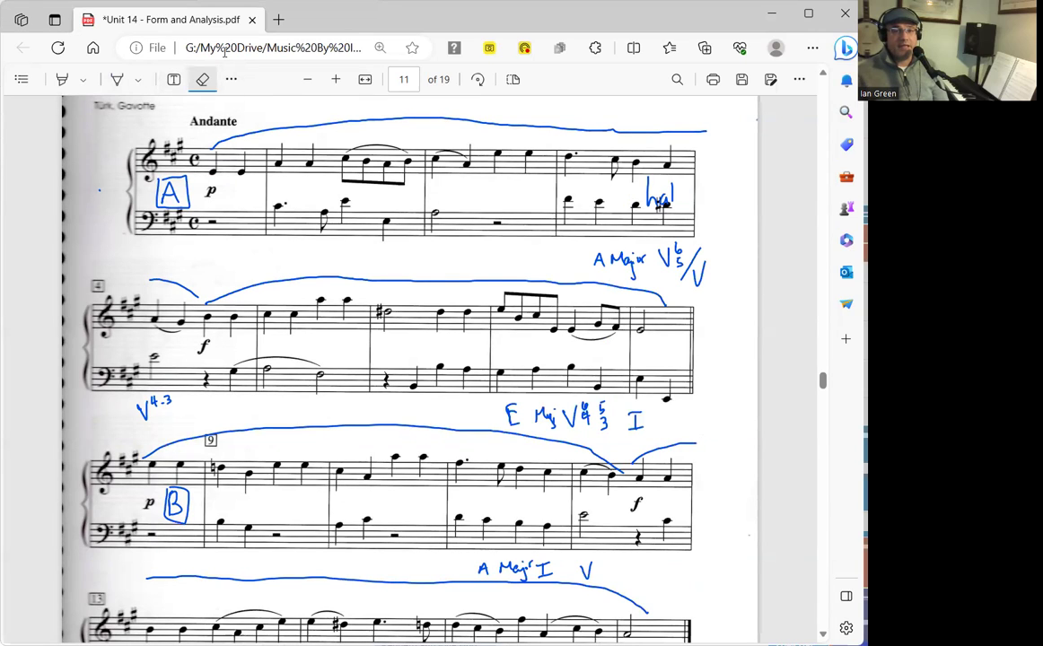
left_click(117, 79)
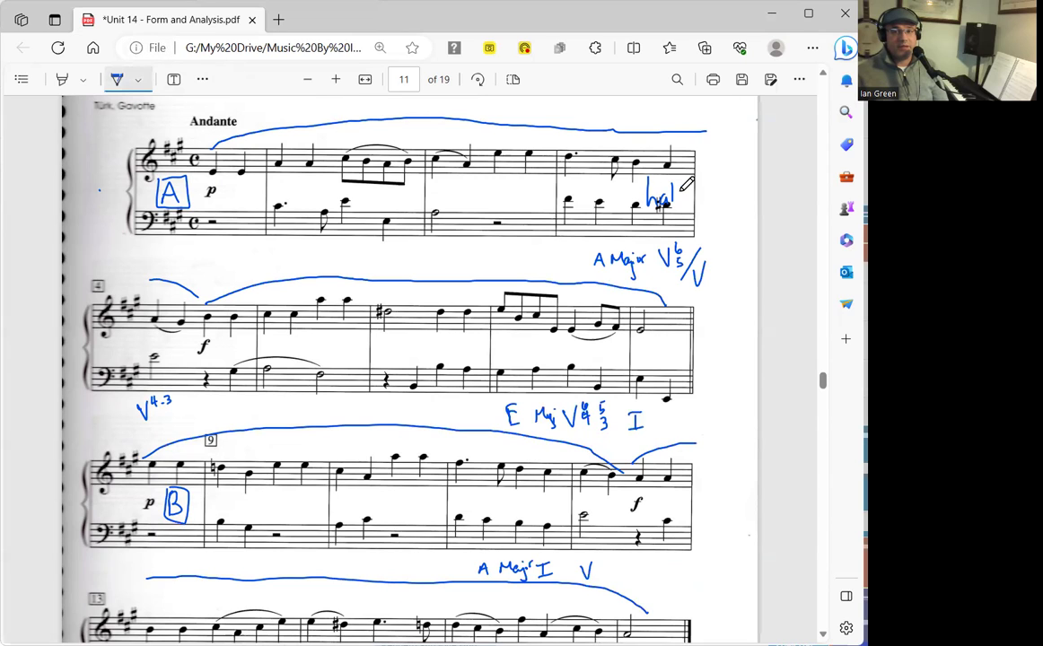
mouse_move(685, 184)
left_mouse_down()
mouse_move(676, 208)
mouse_move(684, 191)
left_mouse_up()
Step: Label the remaining cadences: 'Authentic' on the second system, 'half' by bar 12, 'authentic' at the end
mouse_move(587, 354)
left_mouse_down()
mouse_move(593, 342)
mouse_move(598, 354)
mouse_move(628, 338)
mouse_move(659, 352)
left_mouse_up()
scroll(664, 325, "down", 1)
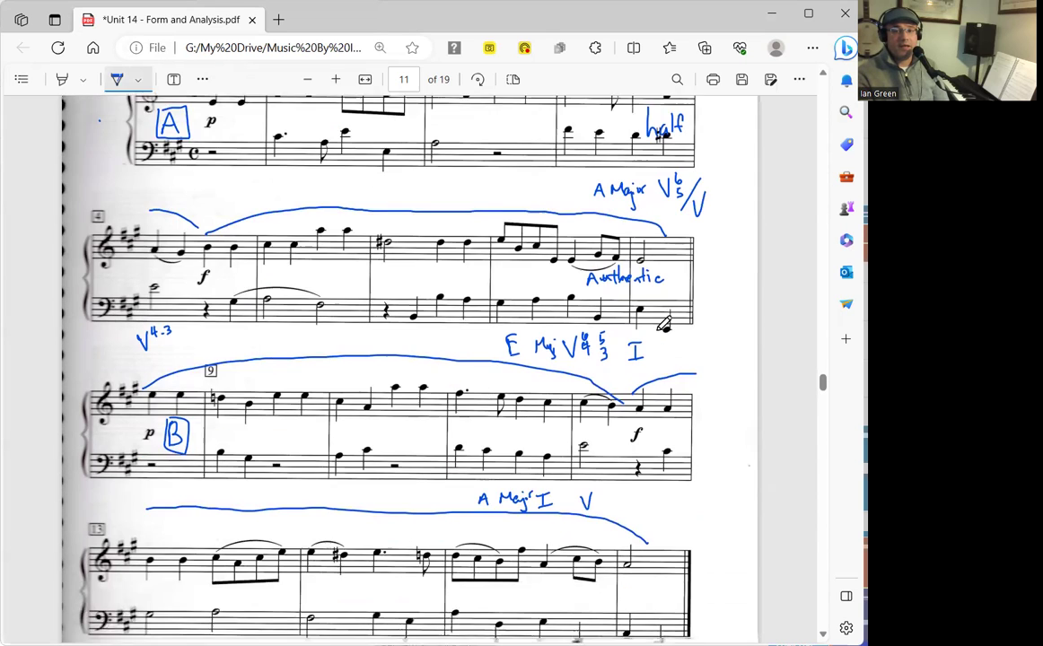
scroll(664, 325, "down", 3)
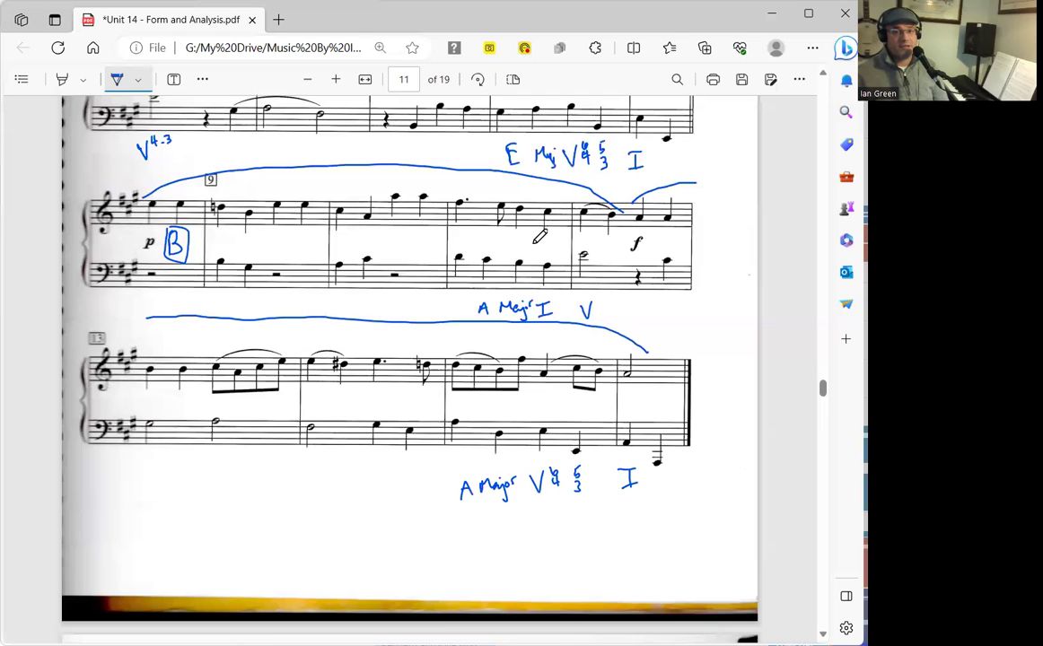
mouse_move(531, 231)
left_mouse_down()
mouse_move(540, 251)
mouse_move(564, 253)
left_mouse_up()
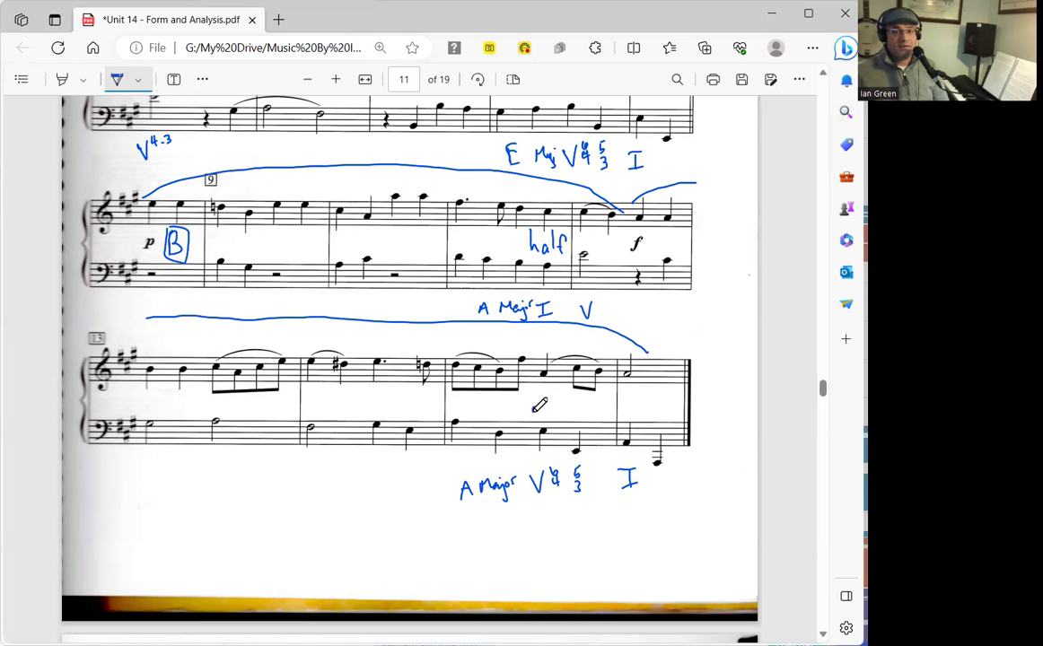
left_click_drag(538, 406, 603, 412)
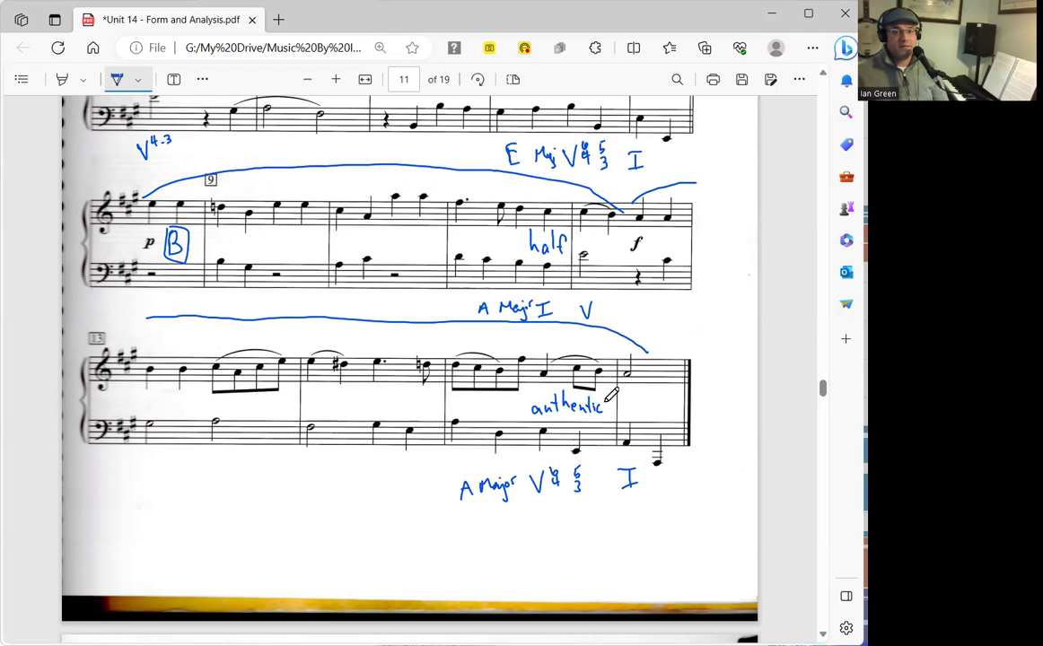
scroll(671, 413, "up", 5)
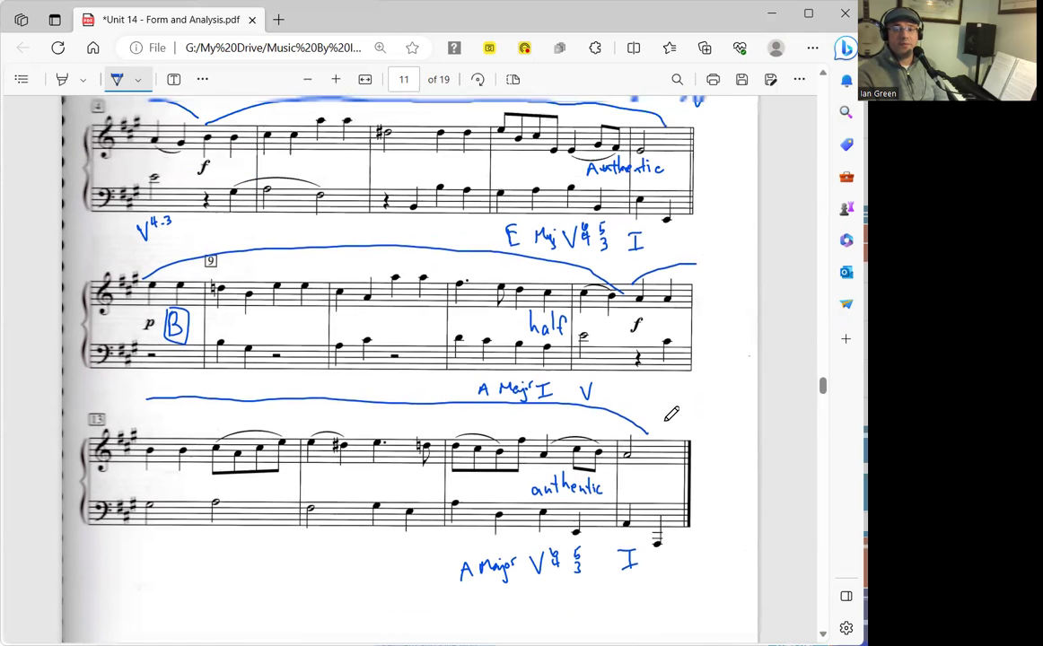
scroll(613, 374, "up", 2)
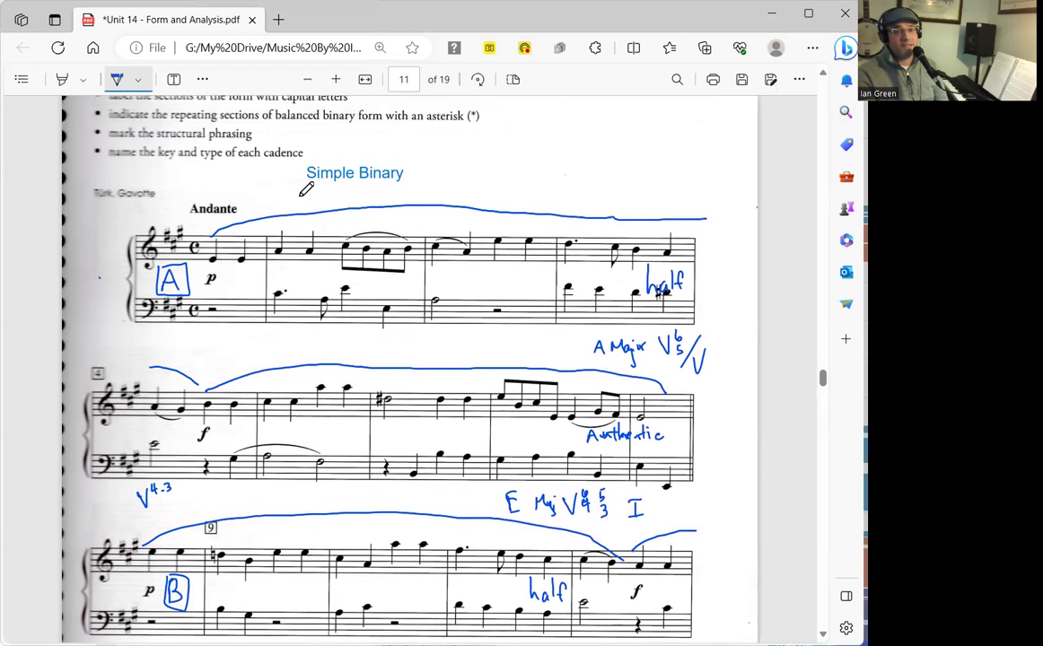
scroll(217, 259, "down", 3)
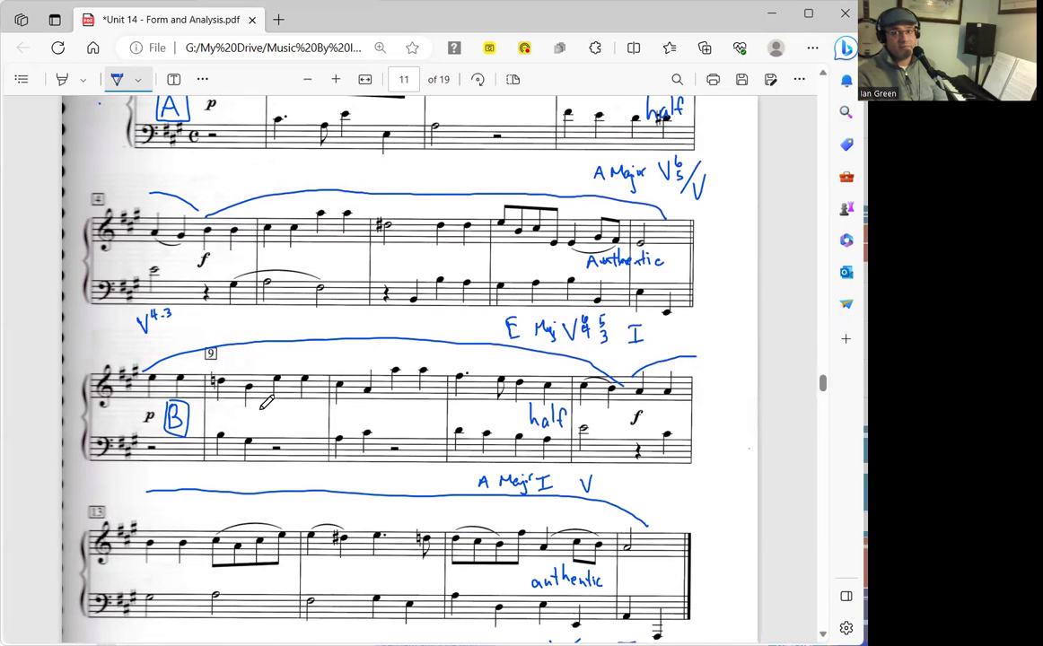
scroll(221, 258, "up", 1)
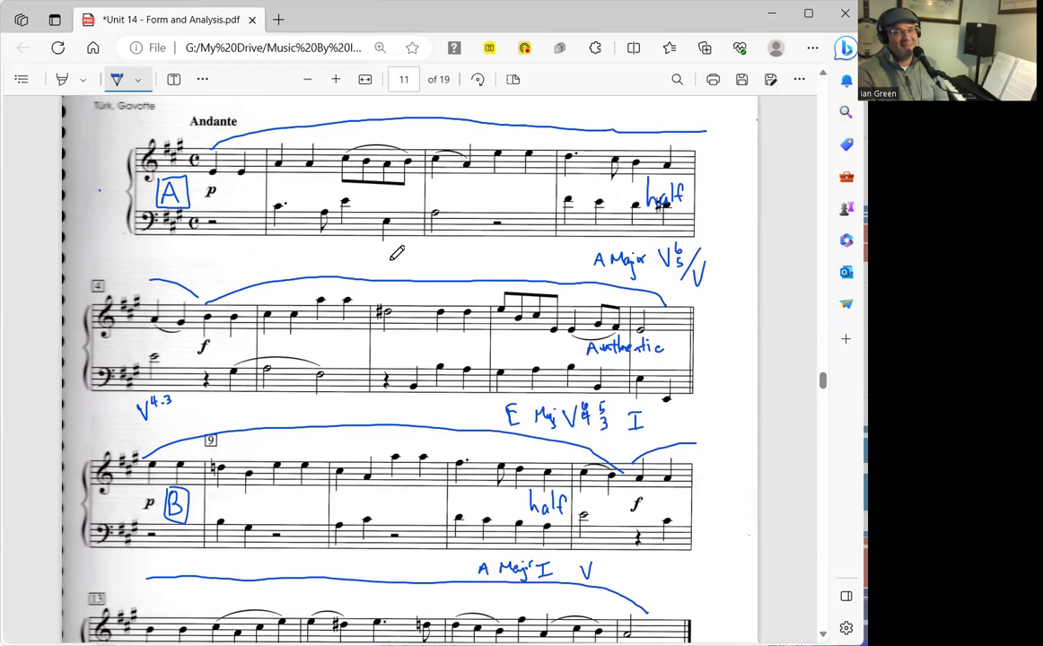
scroll(396, 252, "down", 2)
scroll(397, 252, "up", 3)
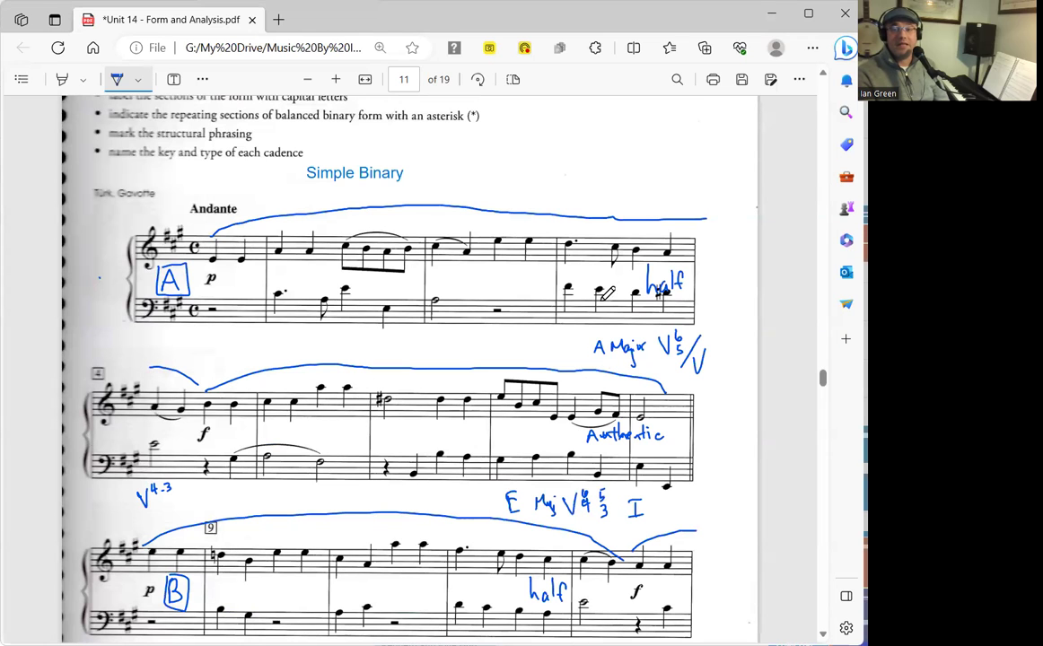
scroll(628, 444, "down", 2)
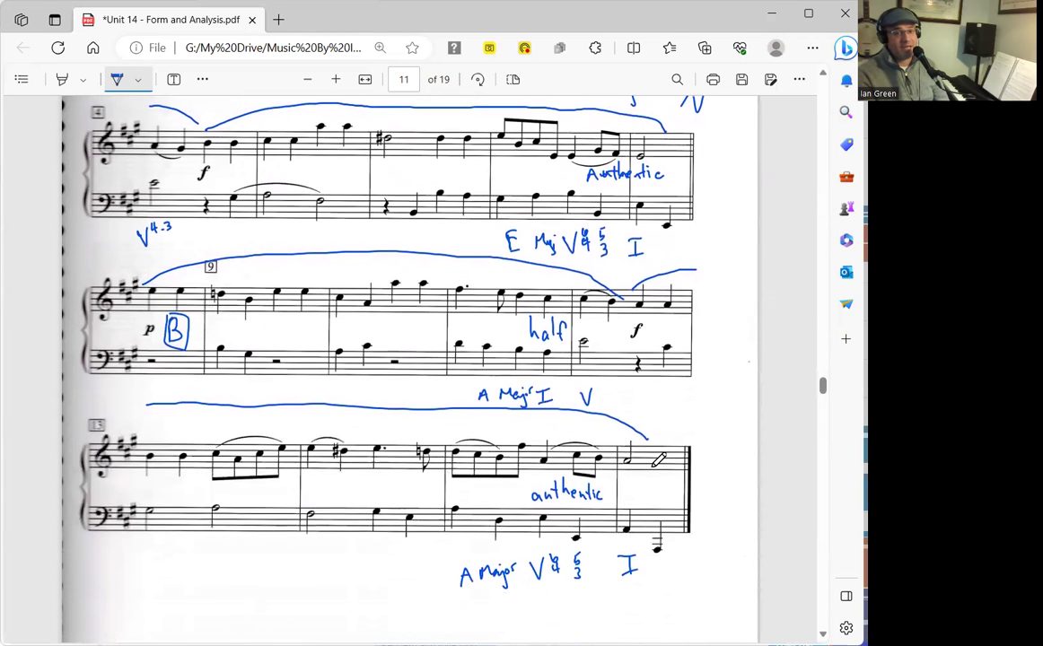
scroll(658, 459, "down", 1)
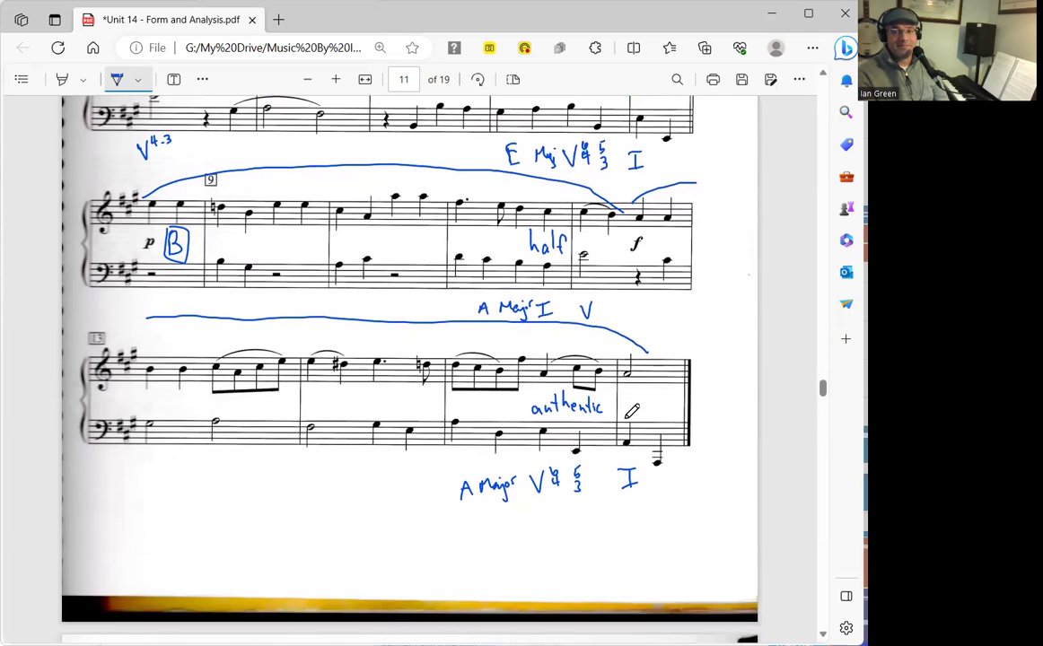
scroll(637, 419, "up", 2)
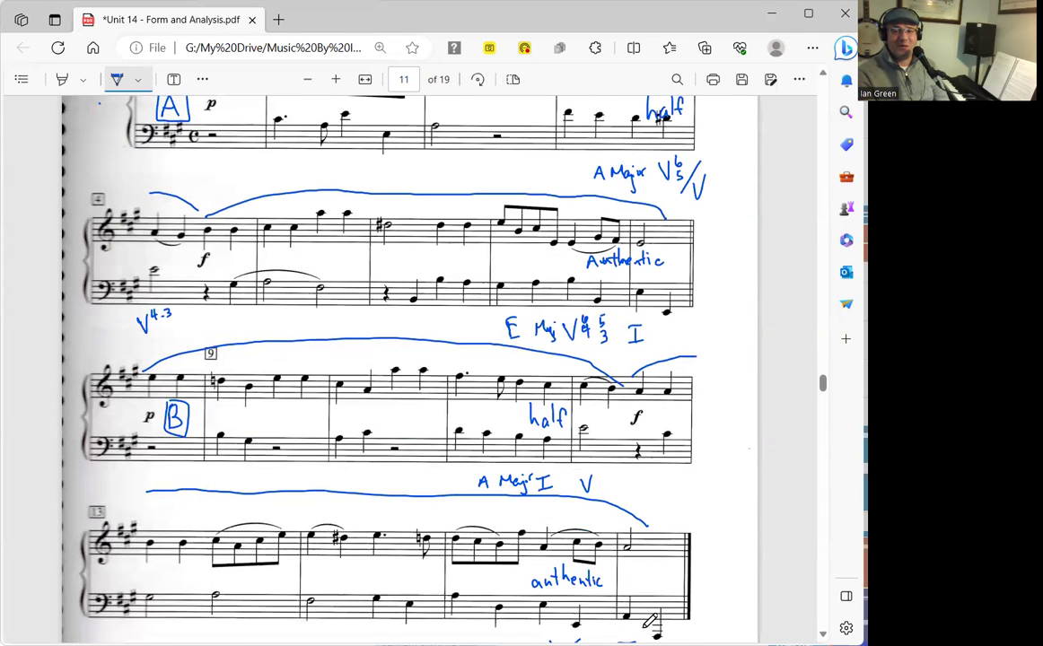